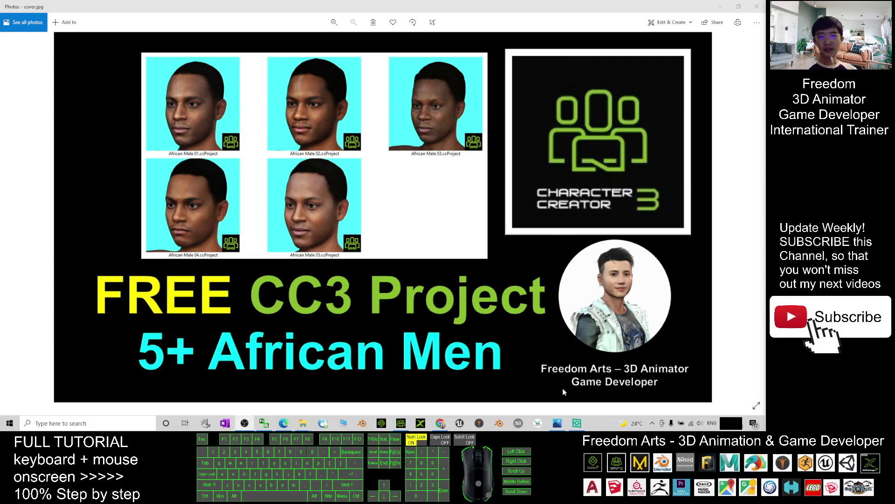
Open notes.txt, with the free African men pack download links, in Notepad over the cover image
click(303, 424)
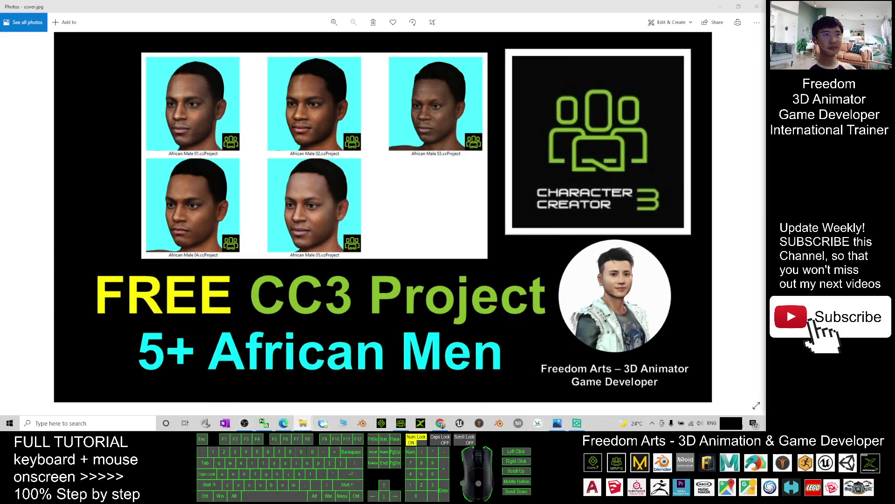
click(304, 423)
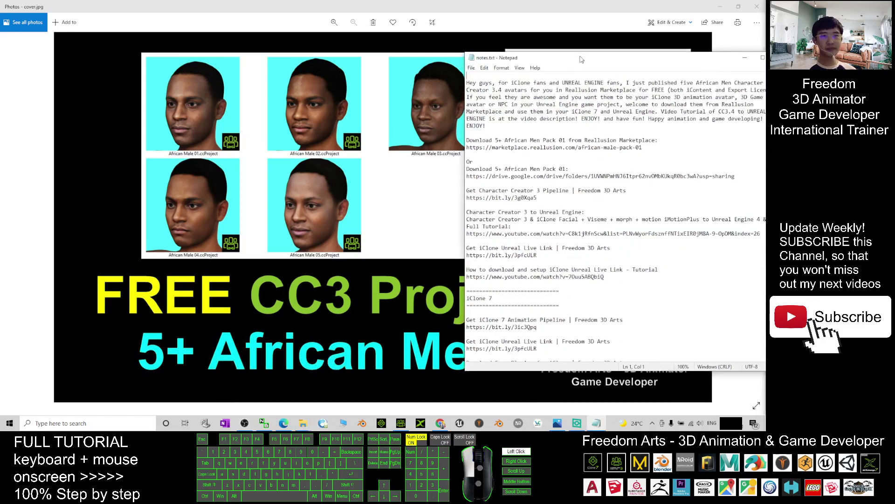
Copy the African Male Pack 01 marketplace URL from notes.txt and view its product page in Edge
drag(573, 53, 474, 69)
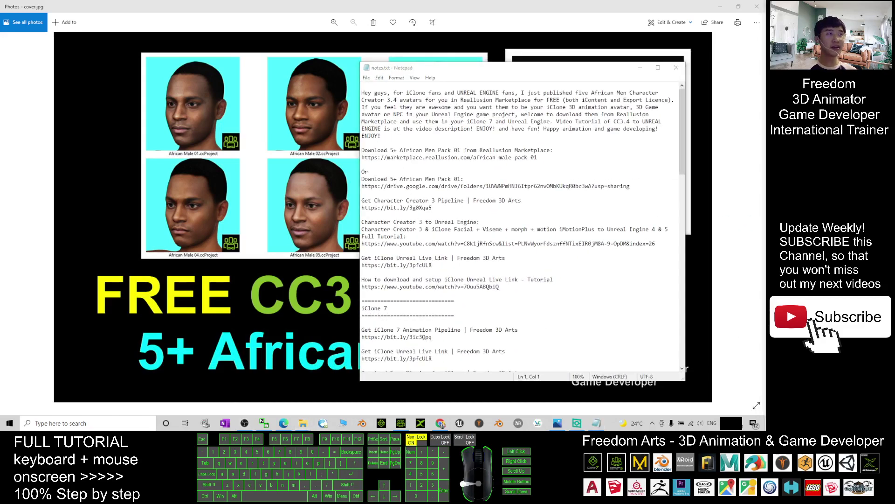
click(447, 150)
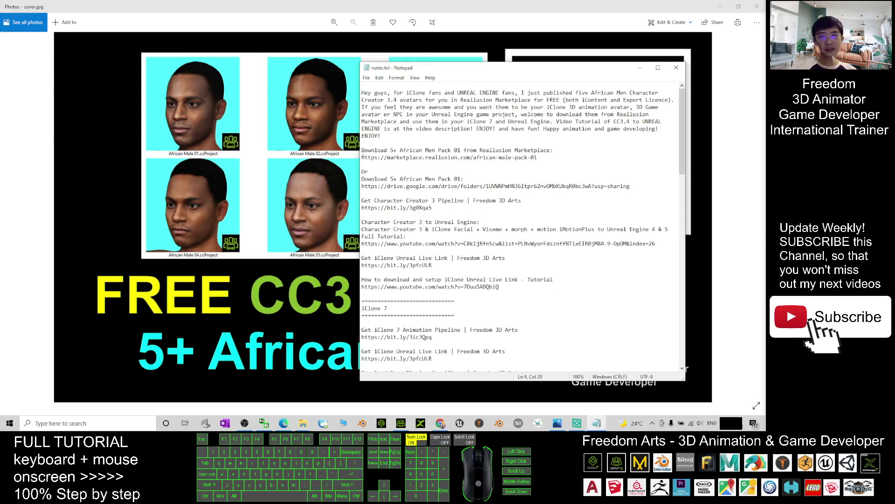
drag(365, 150, 524, 149)
click(380, 166)
drag(363, 159, 535, 158)
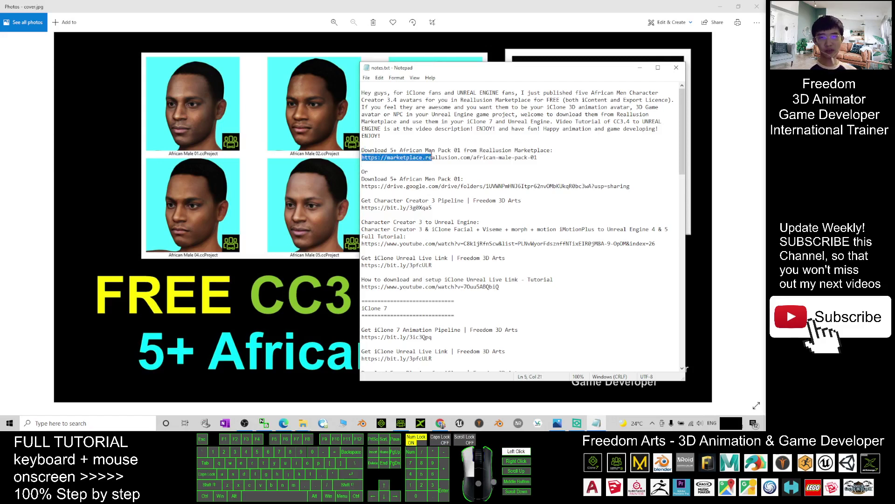
key(ctrl+c)
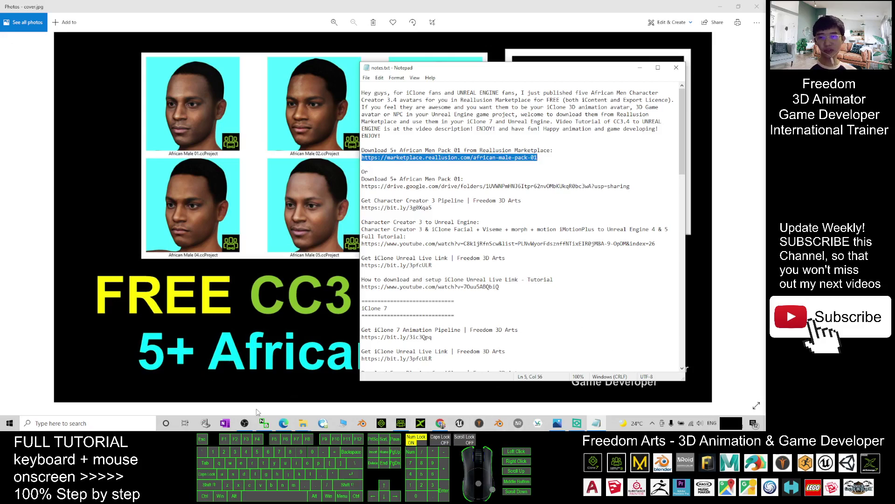
click(284, 423)
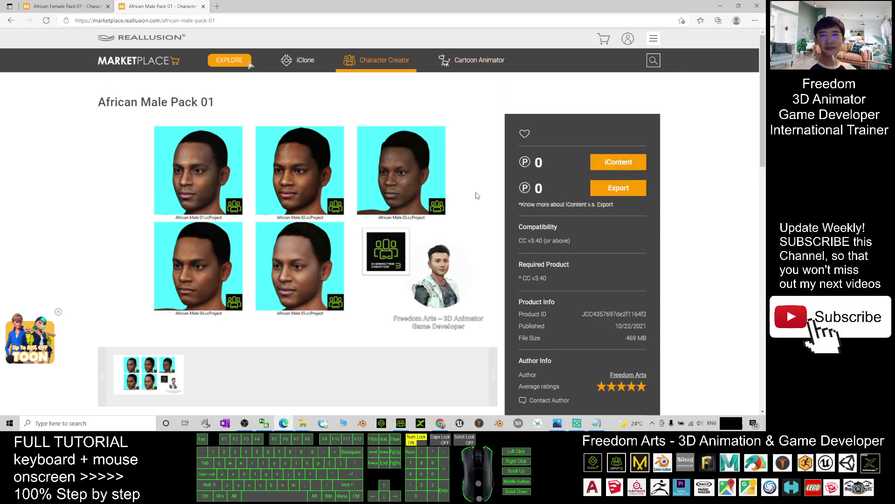
scroll(477, 195, down, 3)
scroll(495, 177, up, 3)
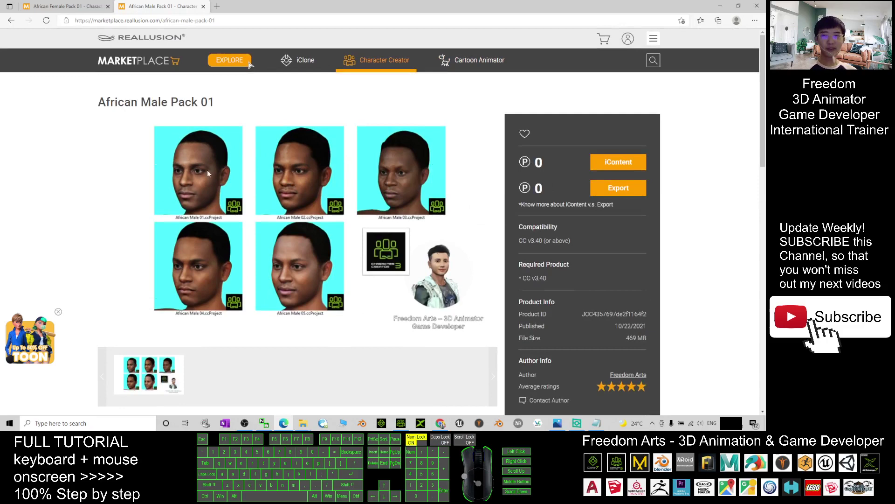
scroll(227, 172, down, 3)
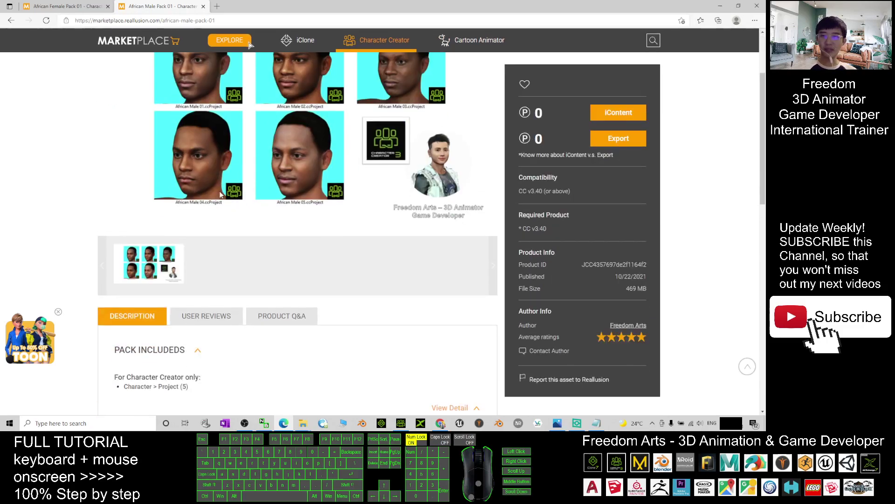
scroll(260, 204, up, 3)
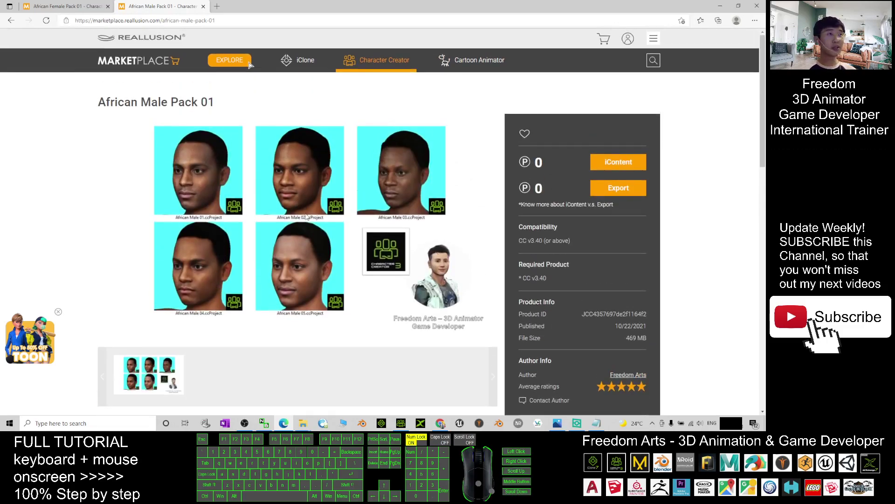
Bring up the African Male Pack 01 folder listing the five African Male ccProject files
click(302, 425)
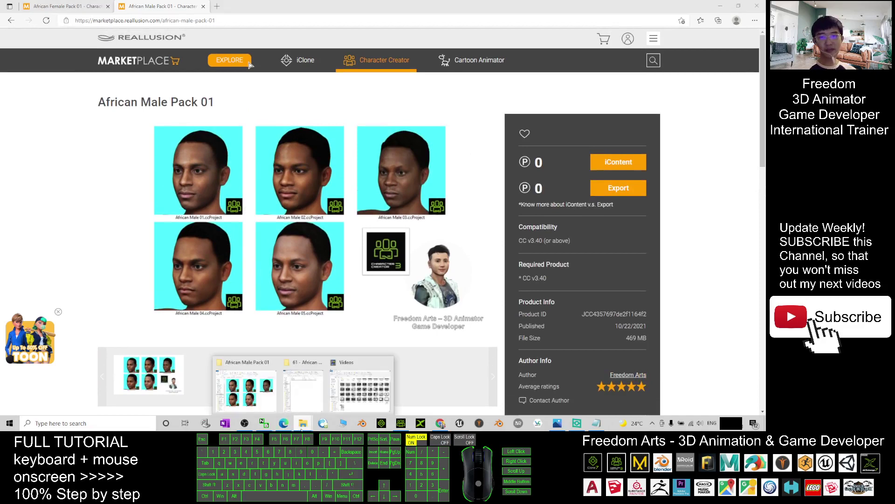
click(246, 387)
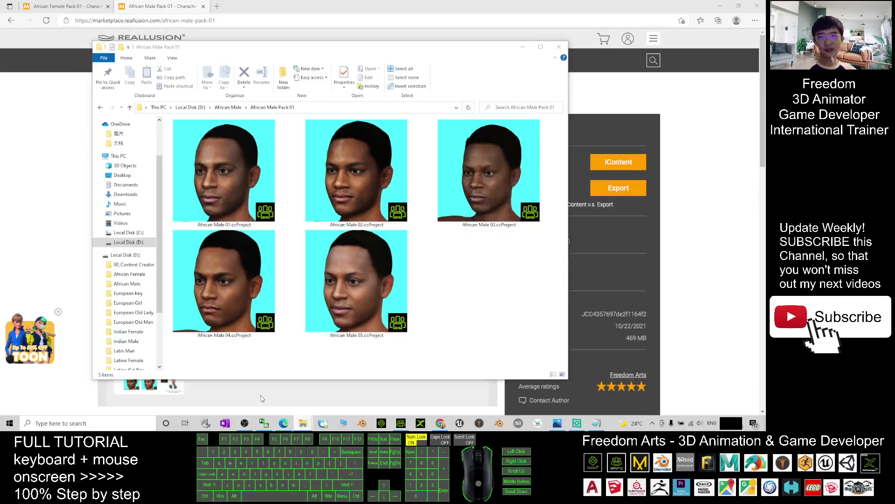
click(376, 228)
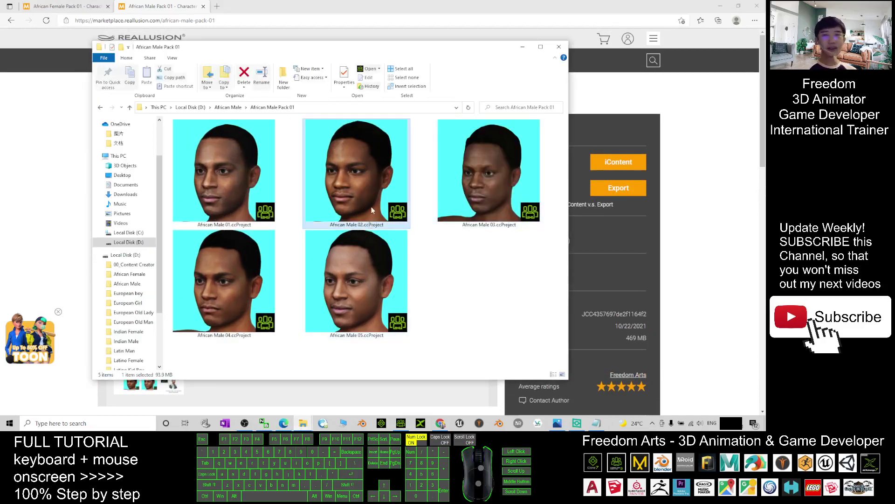
click(480, 293)
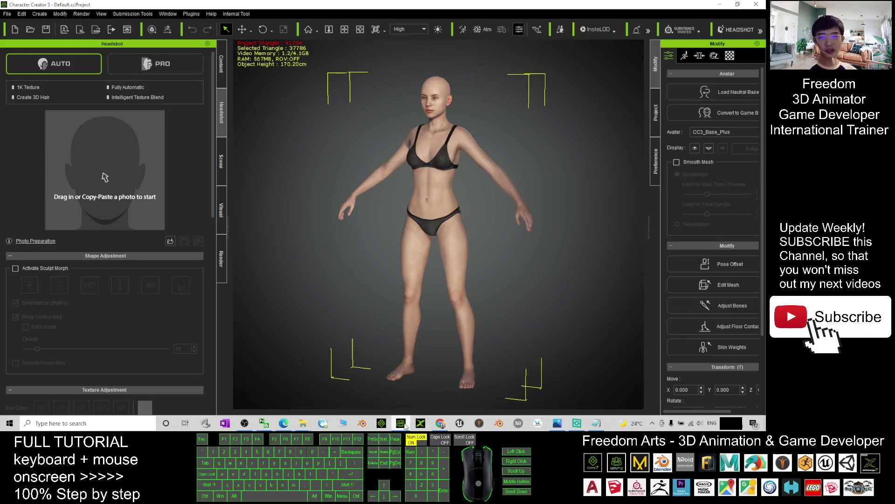
Show Character Creator 3's Content panel with the African Male Pack 01 folder window beside it
key(alt+Tab)
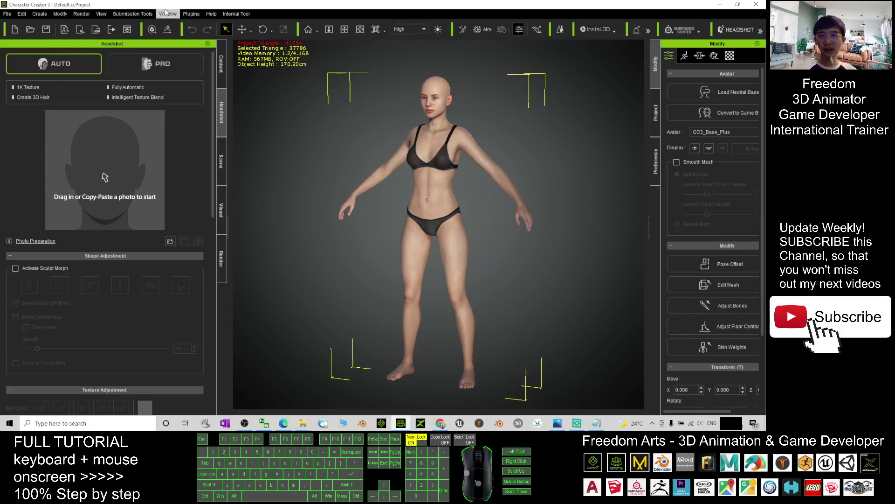
click(221, 74)
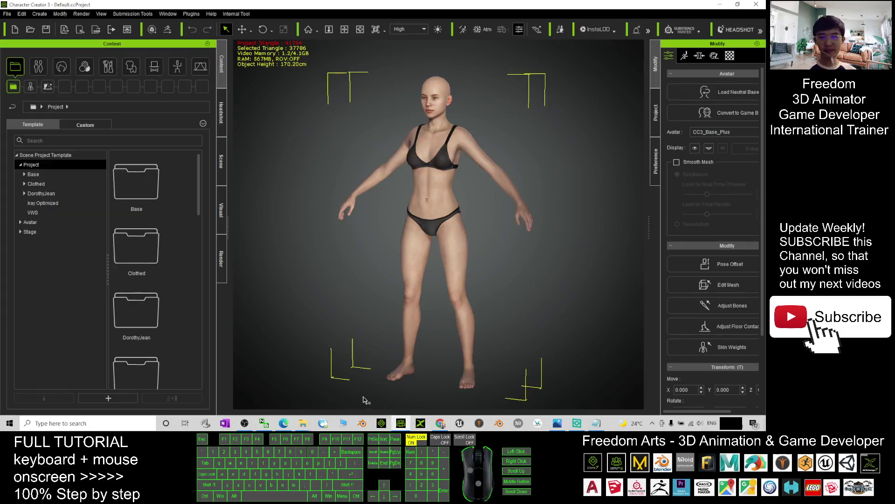
click(303, 423)
click(246, 387)
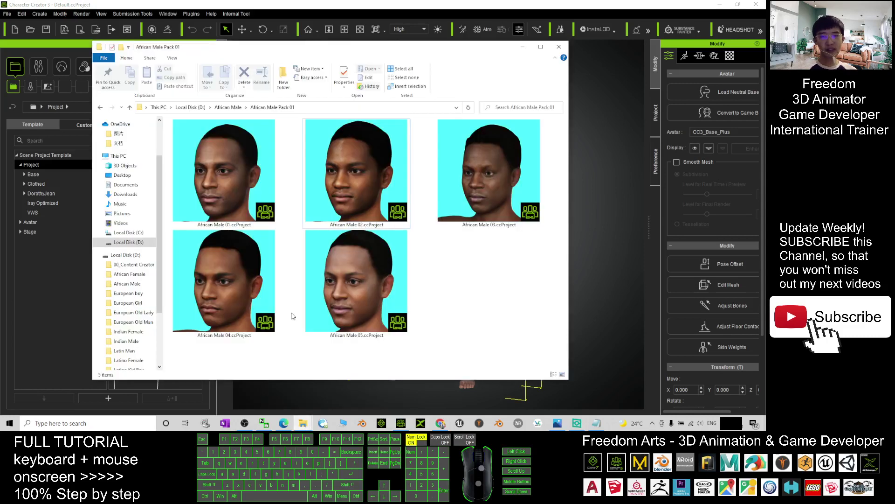
drag(267, 40, 540, 44)
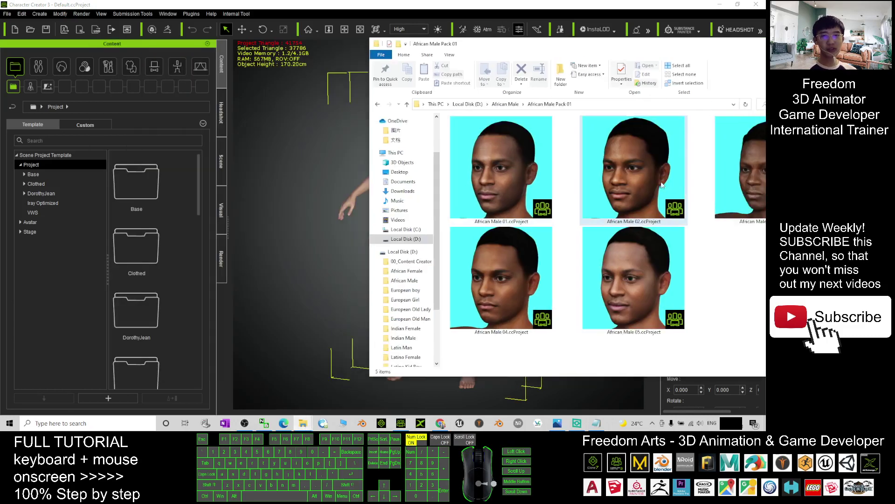
drag(620, 48, 264, 57)
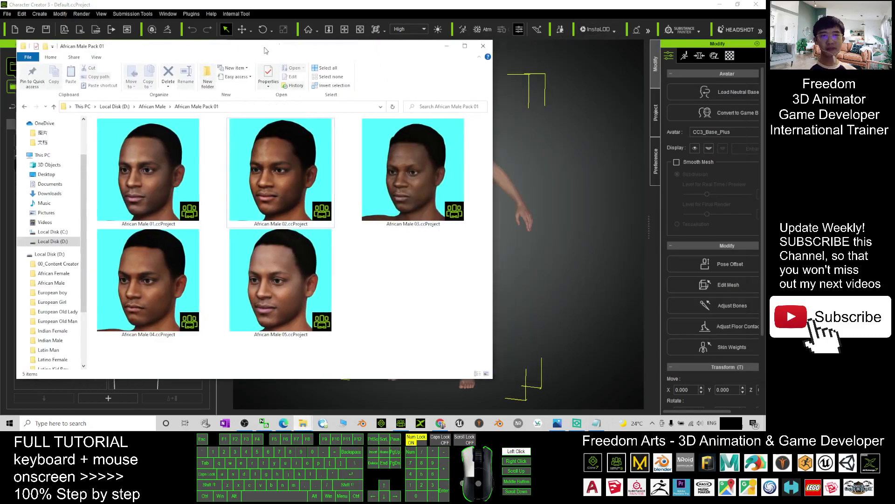
Load African Male 05.ccProject into the viewport, replacing the whole default scene
mouse_move(182, 247)
mouse_down()
mouse_move(433, 257)
mouse_move(529, 237)
mouse_up()
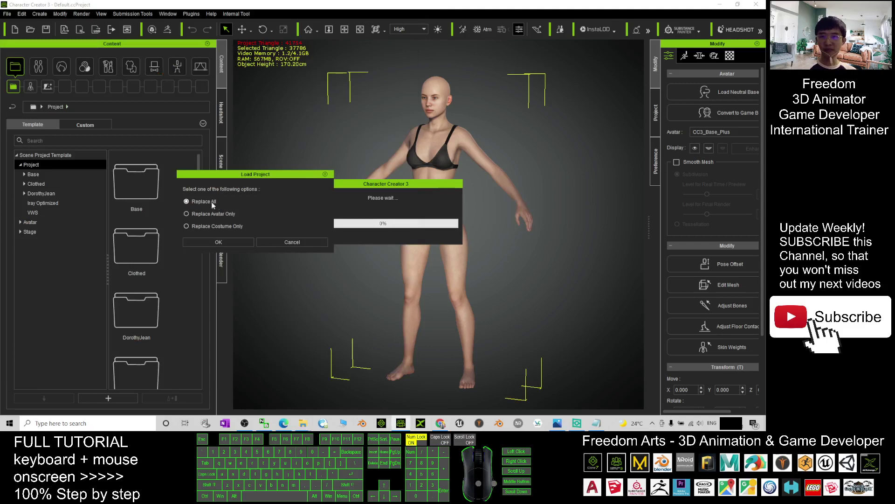
click(218, 242)
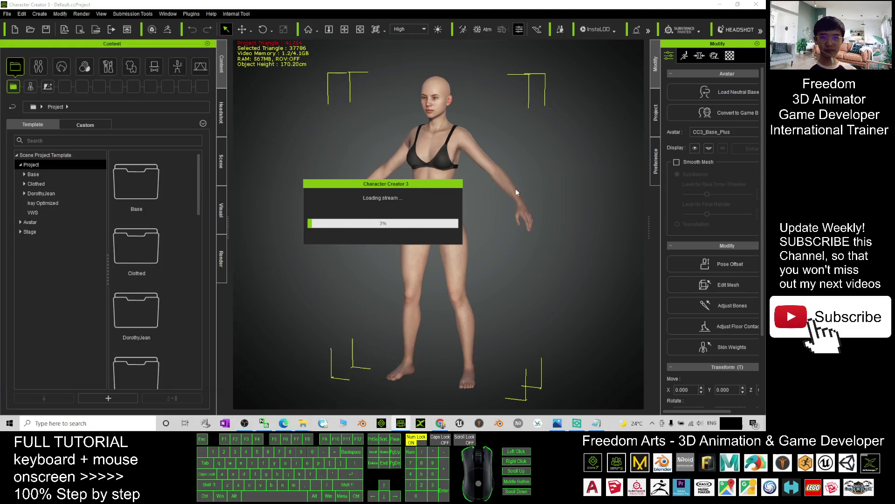
click(406, 183)
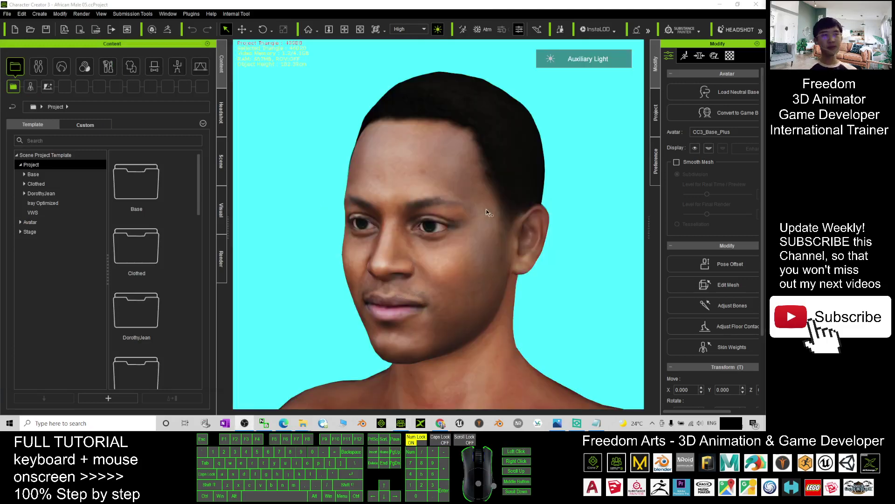
click(561, 210)
scroll(535, 223, down, 5)
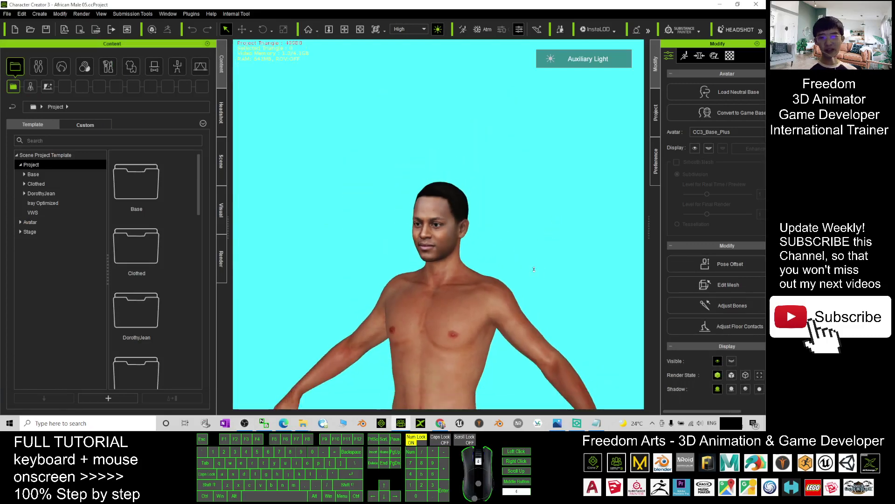
key(x)
key(c)
mouse_move(534, 223)
mouse_down()
mouse_move(633, 112)
mouse_move(314, 196)
mouse_move(537, 250)
mouse_move(333, 193)
mouse_move(523, 190)
mouse_move(472, 197)
mouse_move(387, 188)
mouse_up()
scroll(524, 190, up, 2)
scroll(472, 197, up, 2)
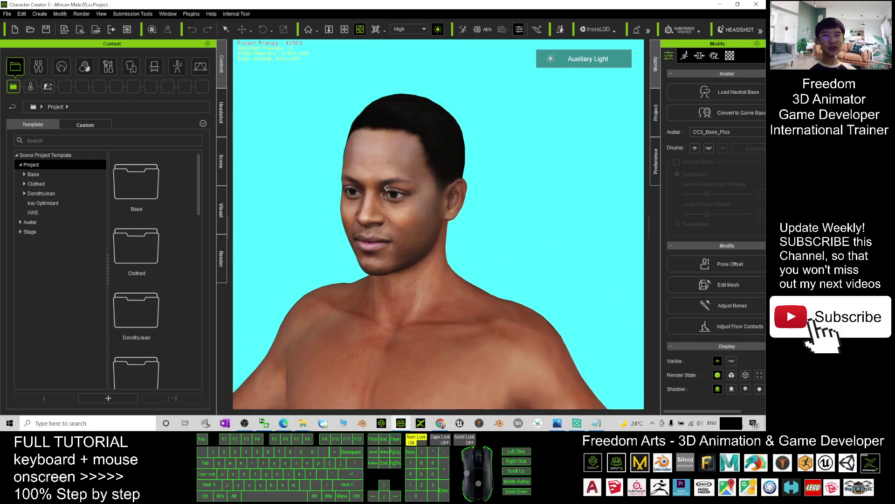
mouse_move(442, 247)
mouse_down()
mouse_move(603, 266)
mouse_move(472, 147)
mouse_up()
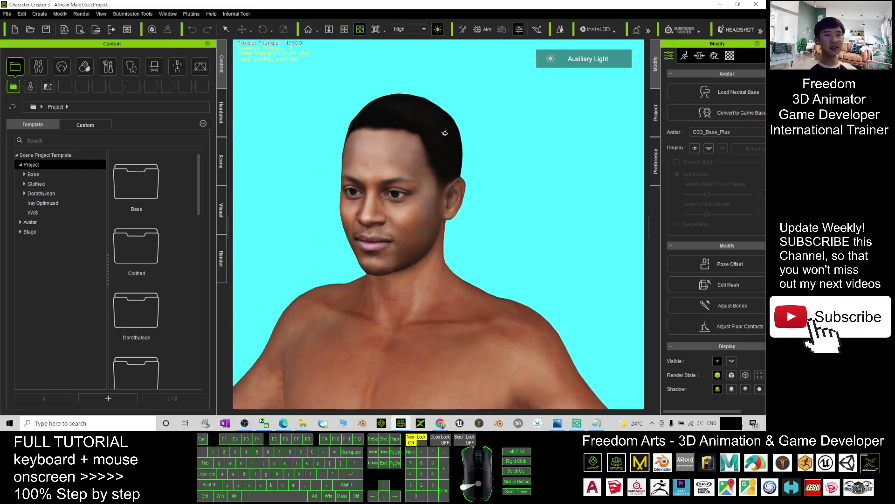
Select the Std_Skin_Head material in the widened material settings panel
click(729, 56)
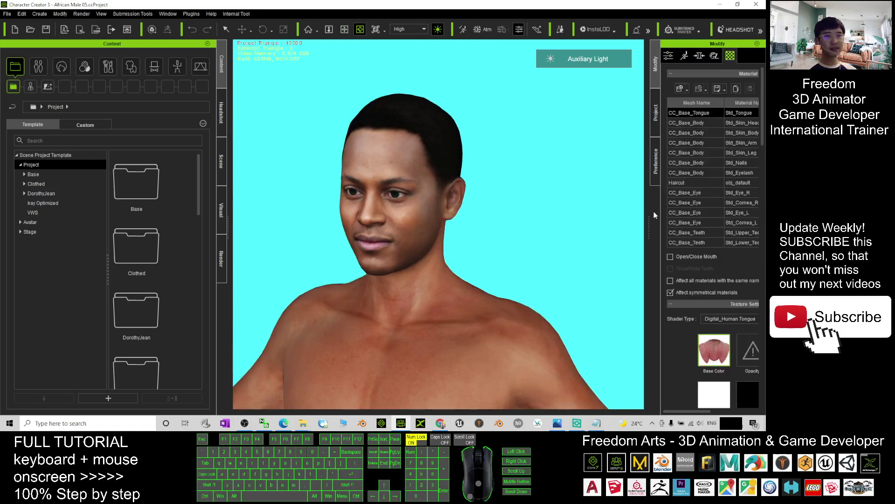
drag(649, 225, 563, 225)
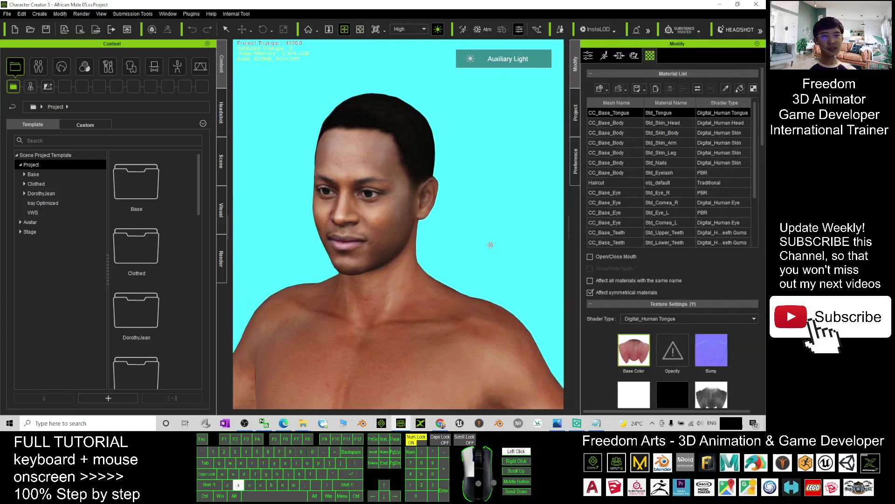
click(674, 127)
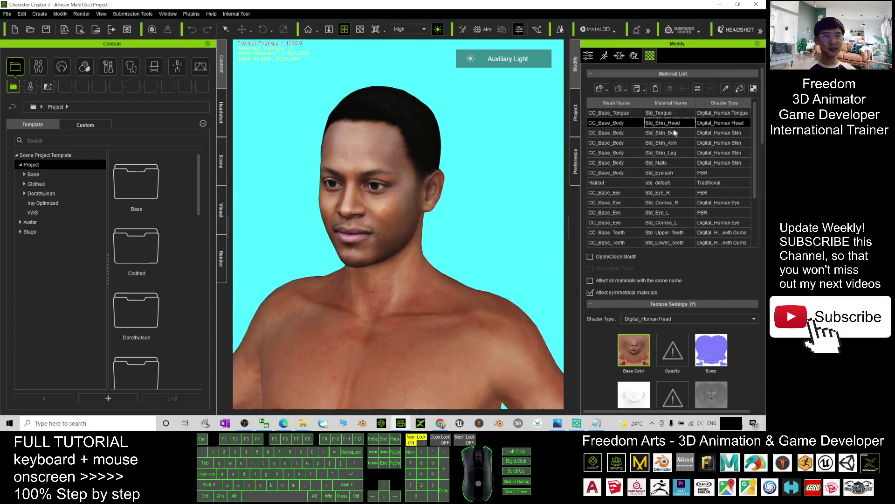
drag(763, 132, 761, 185)
scroll(672, 242, down, 3)
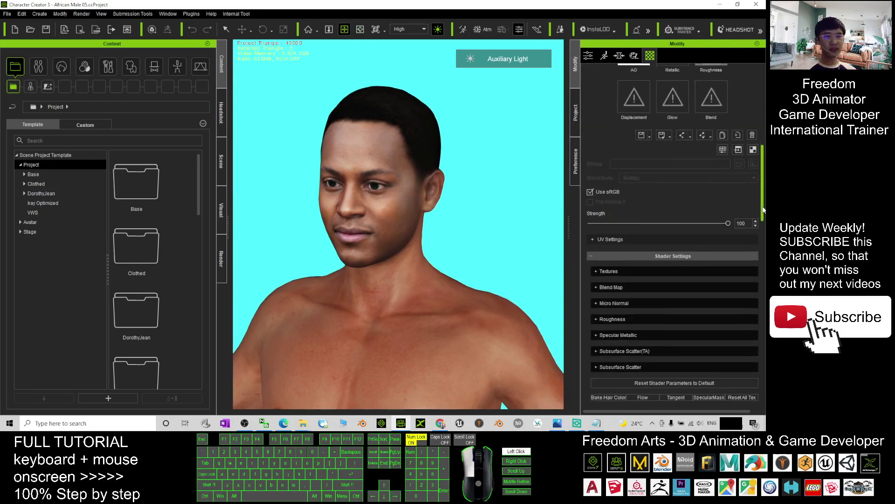
scroll(644, 293, down, 3)
Darken a salmon tone to brown #6b4735, copy its hex code, and cancel the colour picker
click(630, 289)
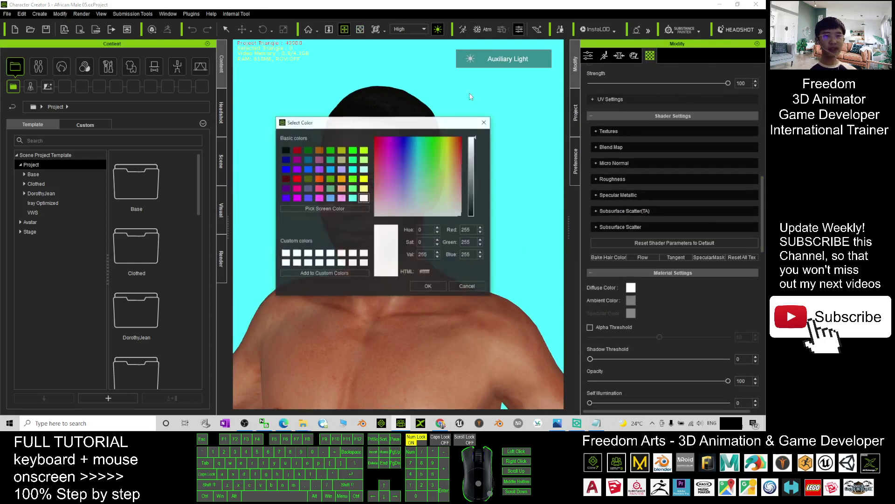
drag(446, 112, 643, 118)
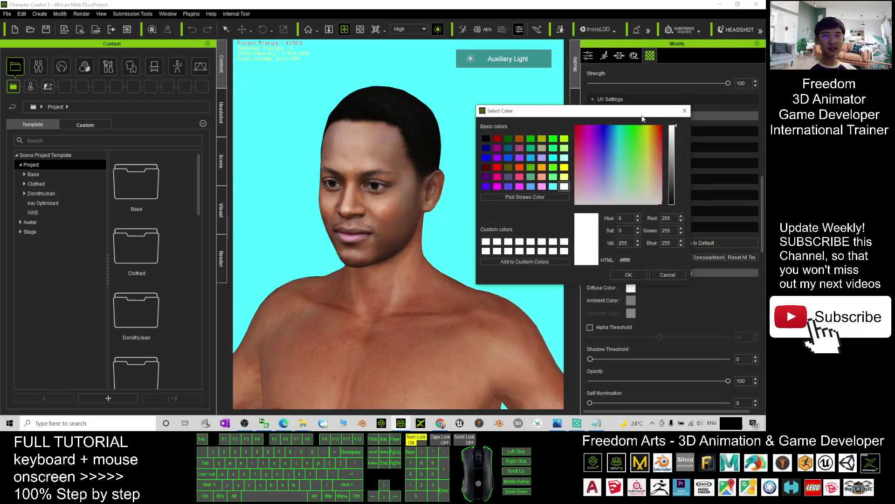
click(543, 177)
click(545, 179)
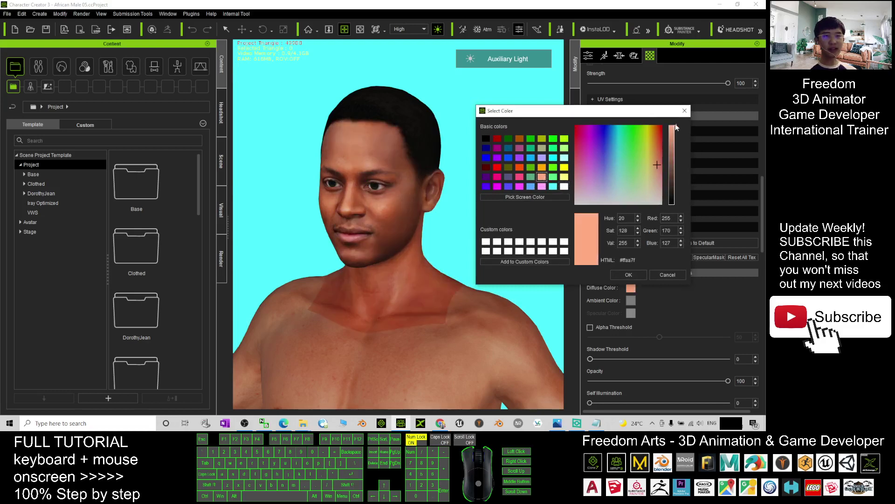
mouse_move(676, 125)
mouse_down()
mouse_move(681, 178)
mouse_move(678, 170)
mouse_up()
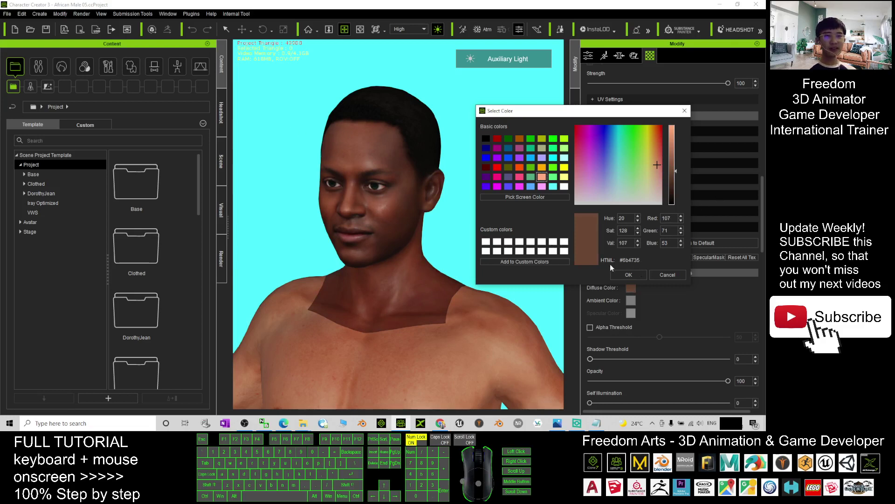
drag(649, 261, 618, 260)
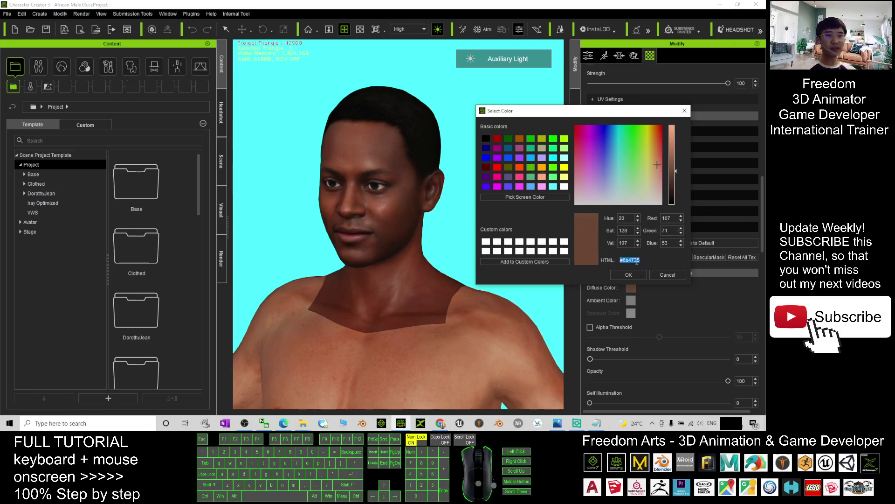
right_click(633, 260)
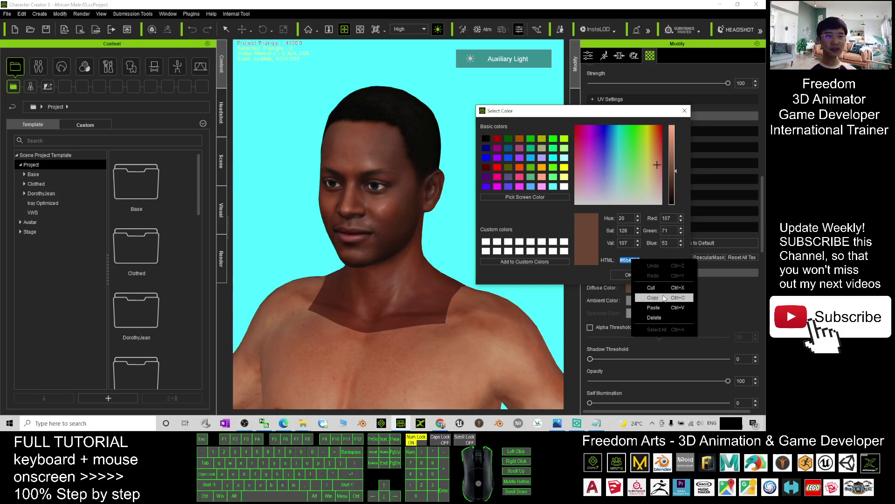
click(665, 301)
click(668, 274)
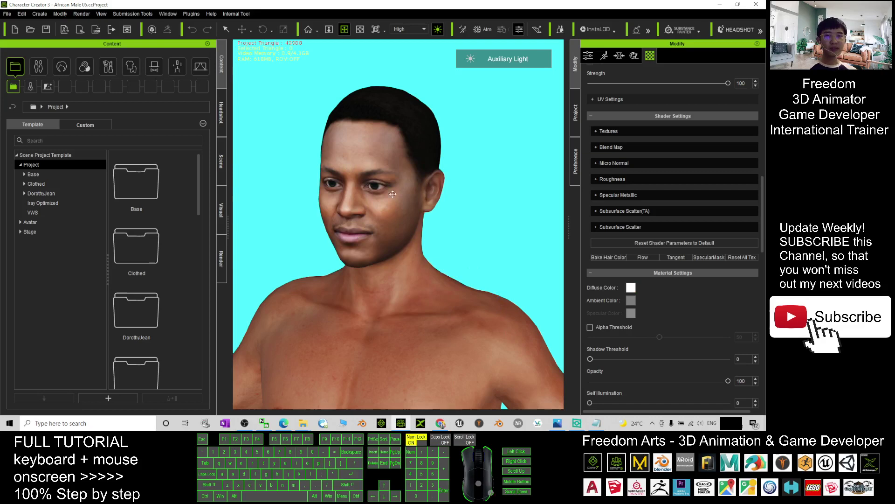
Paste #6b4735 into the head's Diffuse Color hex field and apply it
drag(763, 198, 764, 77)
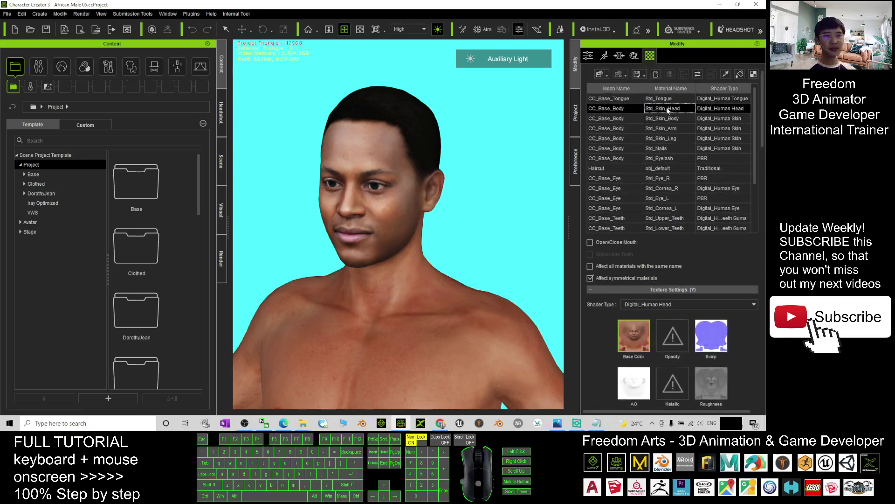
drag(764, 108, 763, 220)
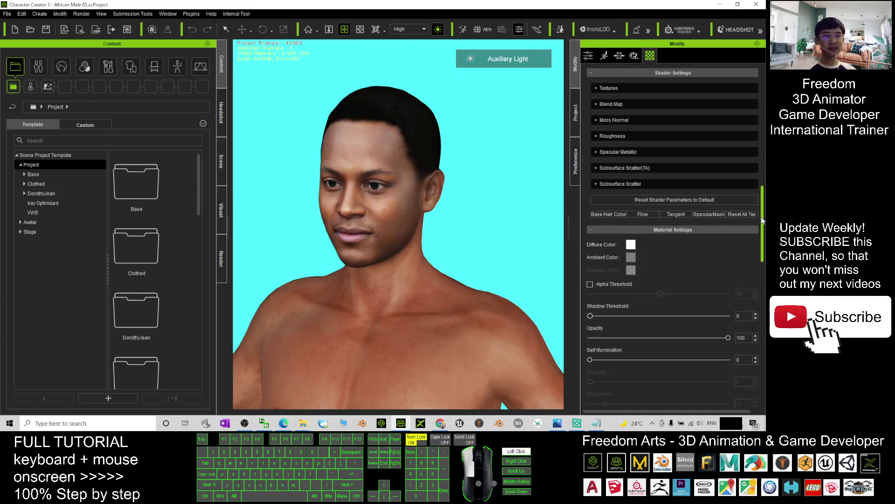
click(631, 245)
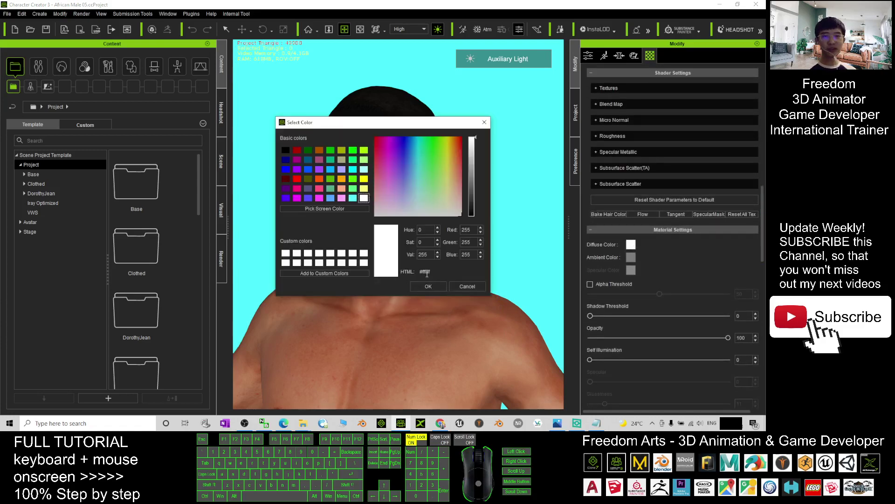
drag(392, 119, 549, 117)
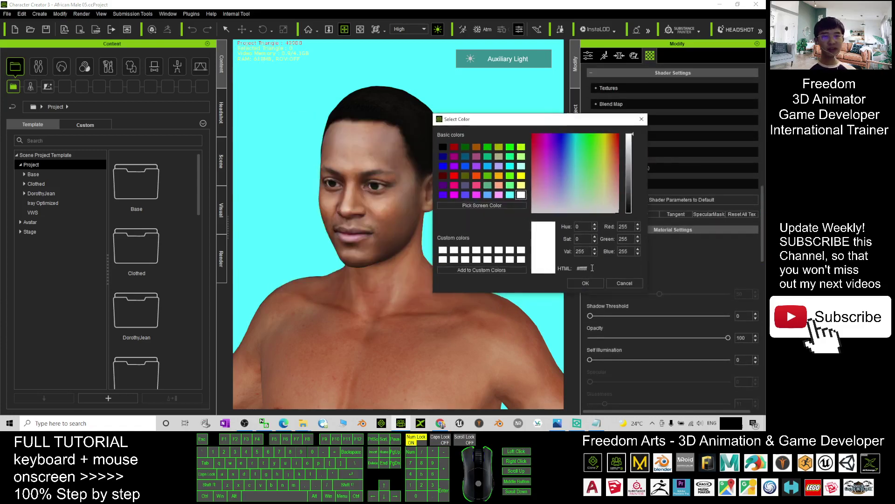
drag(593, 268, 574, 269)
key(ctrl+v)
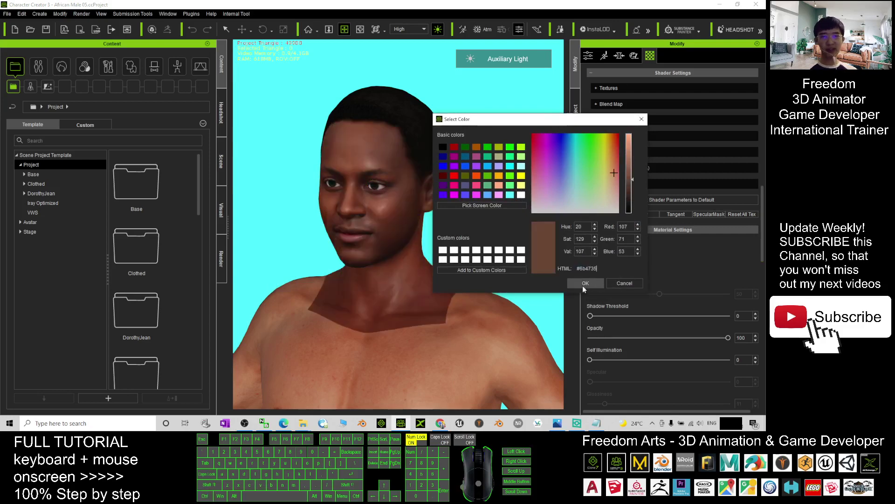
click(586, 283)
drag(764, 228, 757, 102)
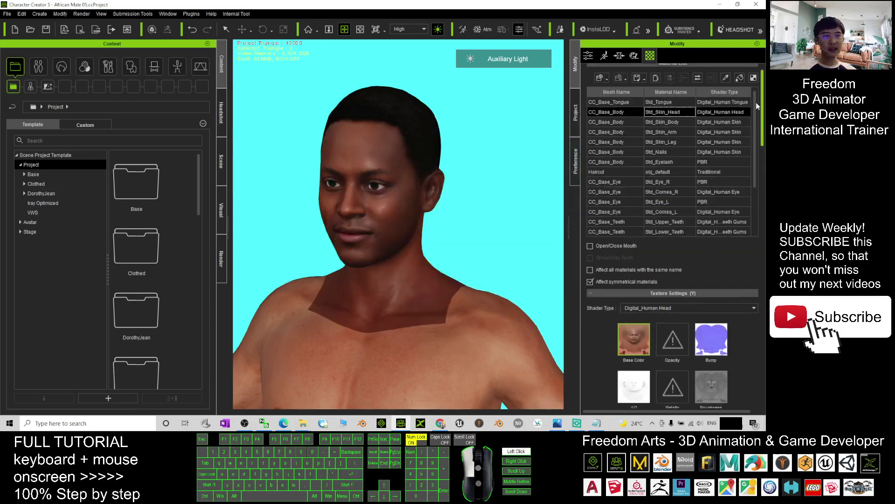
Give Std_Skin_Body the pasted #6b4735 diffuse colour and zoom out to view the torso
click(671, 133)
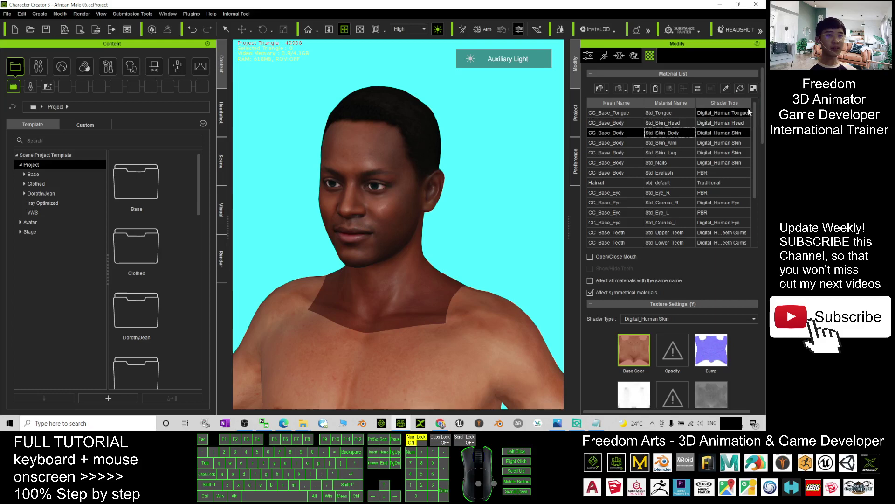
mouse_move(762, 102)
mouse_down()
mouse_move(762, 126)
mouse_move(683, 240)
mouse_up()
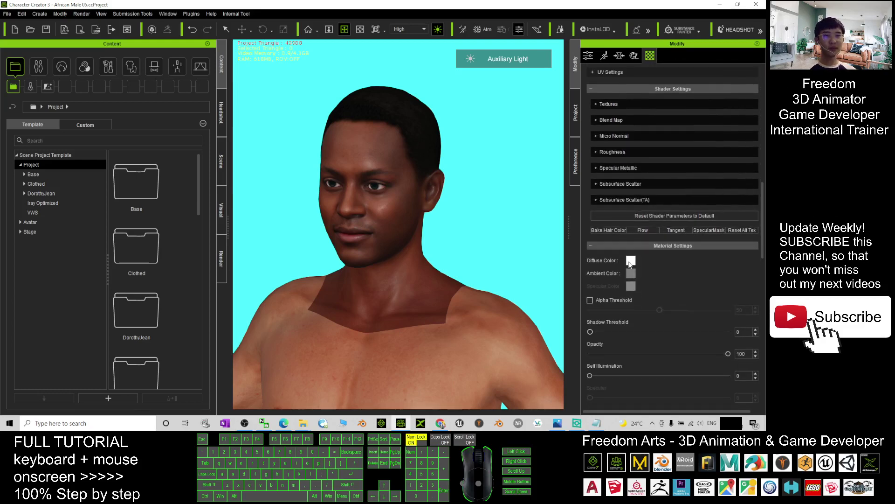
click(631, 261)
drag(389, 121, 597, 113)
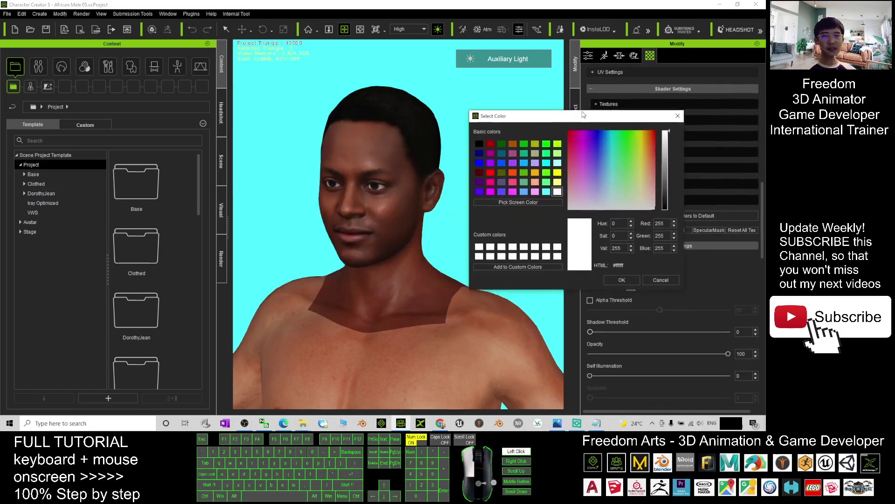
double_click(644, 263)
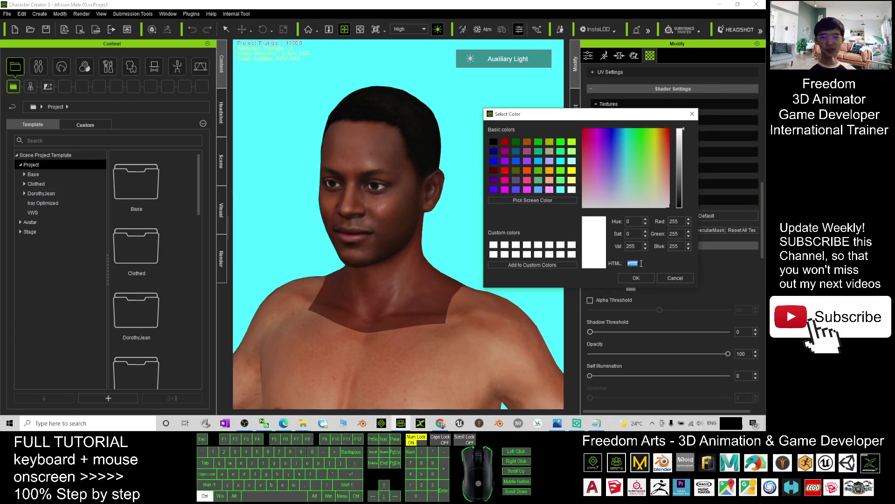
key(ctrl+v)
click(641, 278)
scroll(396, 224, down, 3)
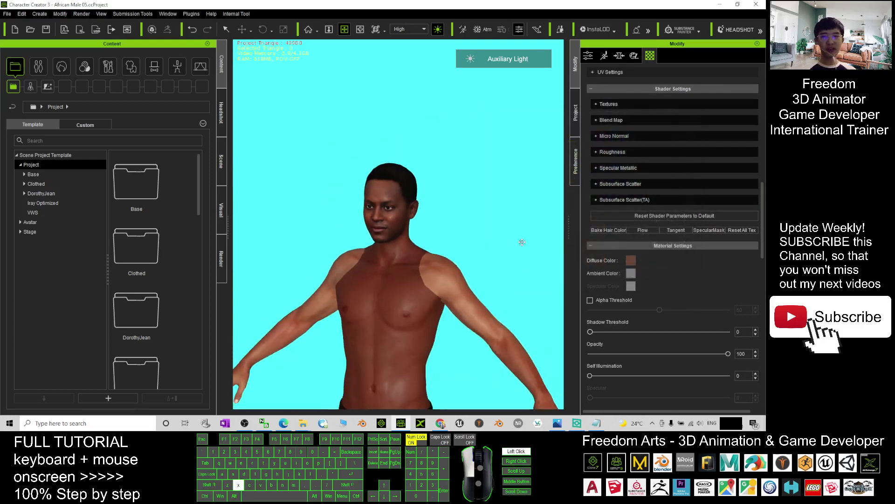
mouse_move(419, 252)
mouse_down()
mouse_move(567, 252)
mouse_move(403, 272)
mouse_up()
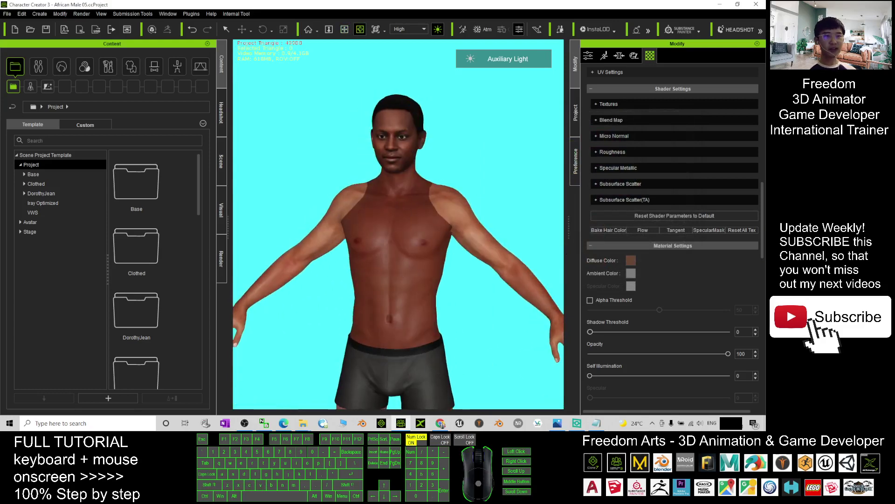
mouse_move(763, 219)
mouse_down()
mouse_move(758, 111)
mouse_move(762, 195)
mouse_up()
Give Std_Skin_Arm the pasted #6b4735 diffuse colour
click(686, 98)
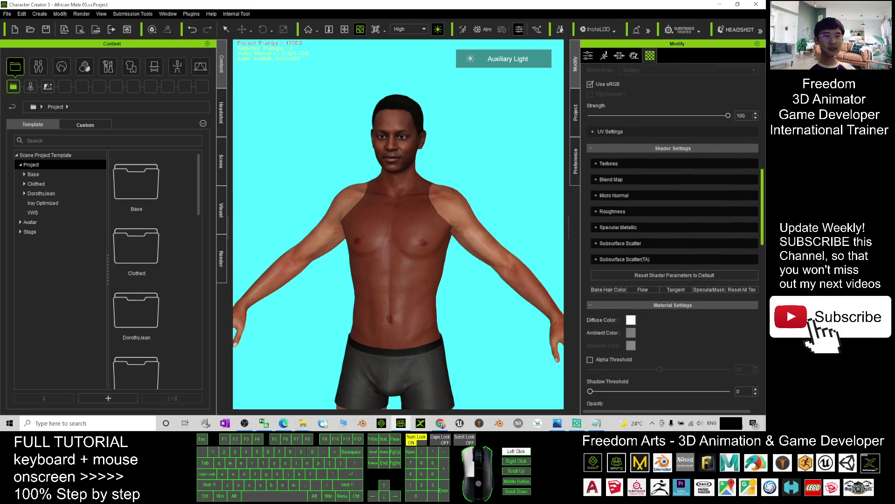
click(632, 322)
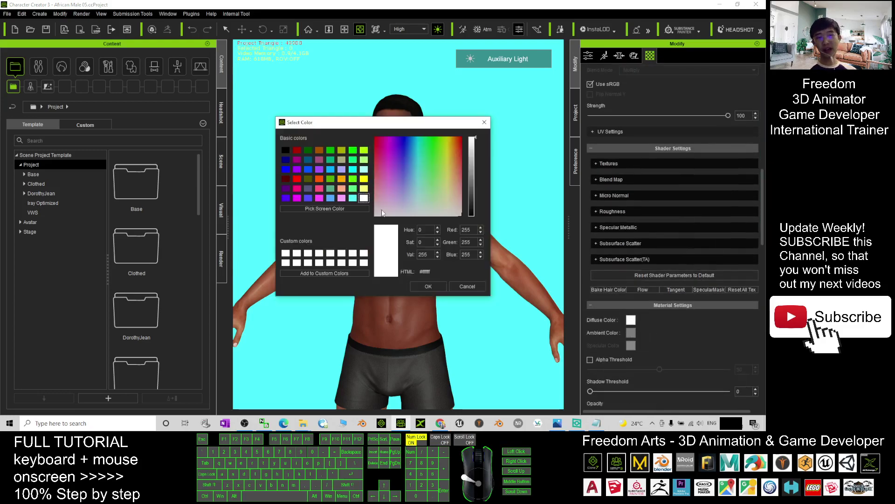
double_click(439, 273)
key(ctrl+v)
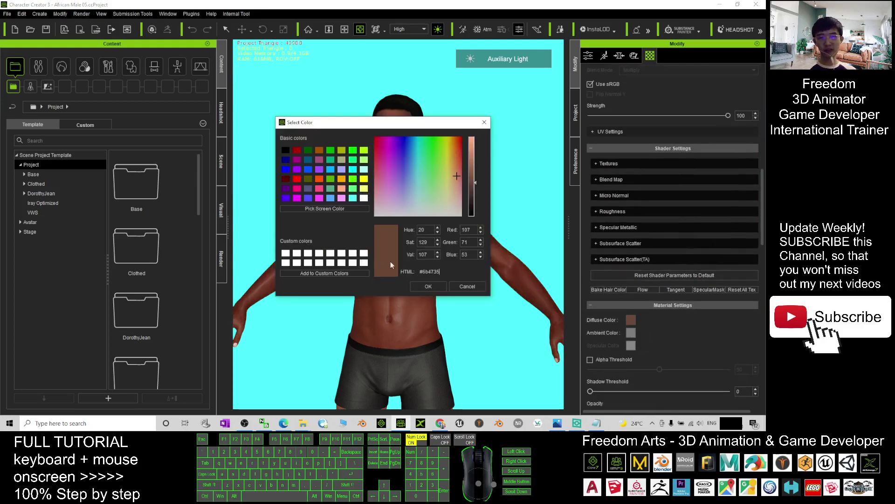
click(425, 287)
scroll(431, 258, down, 3)
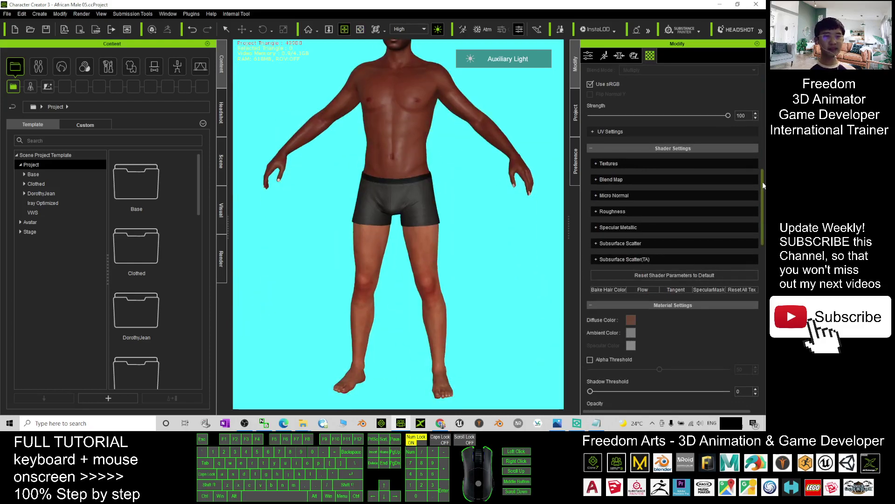
mouse_move(763, 181)
mouse_down()
mouse_move(759, 91)
mouse_move(755, 244)
mouse_up()
Give Std_Skin_Leg the #6b4735 diffuse colour and orbit to check the even skin tone
click(662, 122)
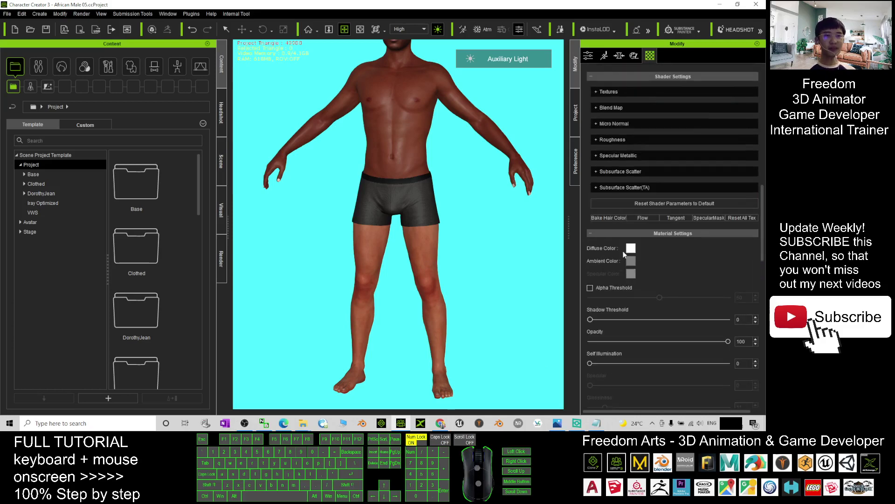
click(631, 248)
double_click(425, 272)
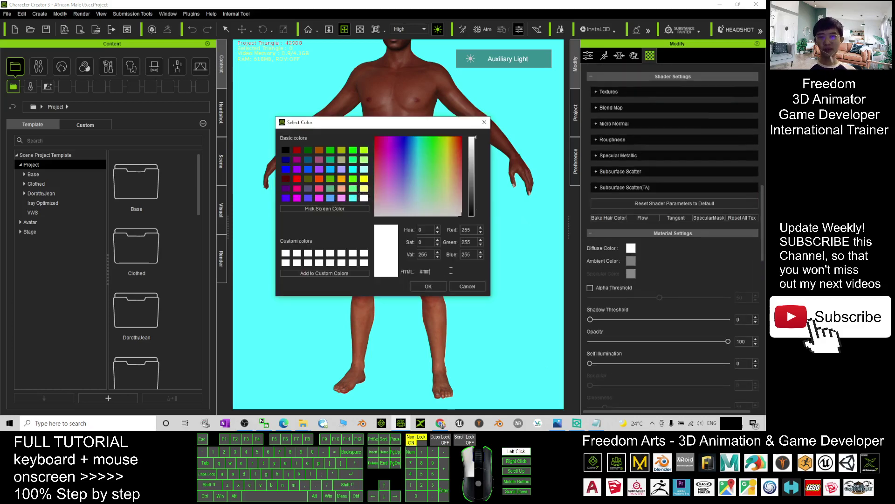
key(ctrl+v)
click(433, 290)
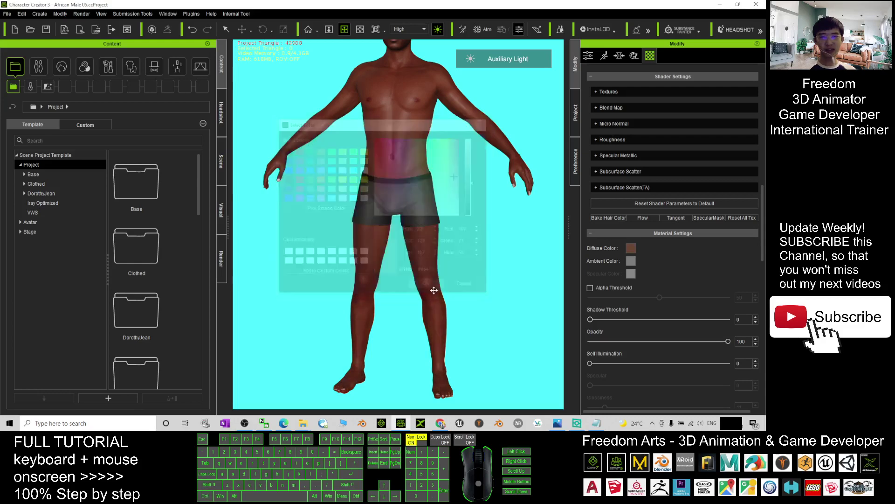
mouse_move(294, 251)
mouse_down()
mouse_move(377, 207)
mouse_move(440, 380)
mouse_up()
scroll(376, 207, up, 4)
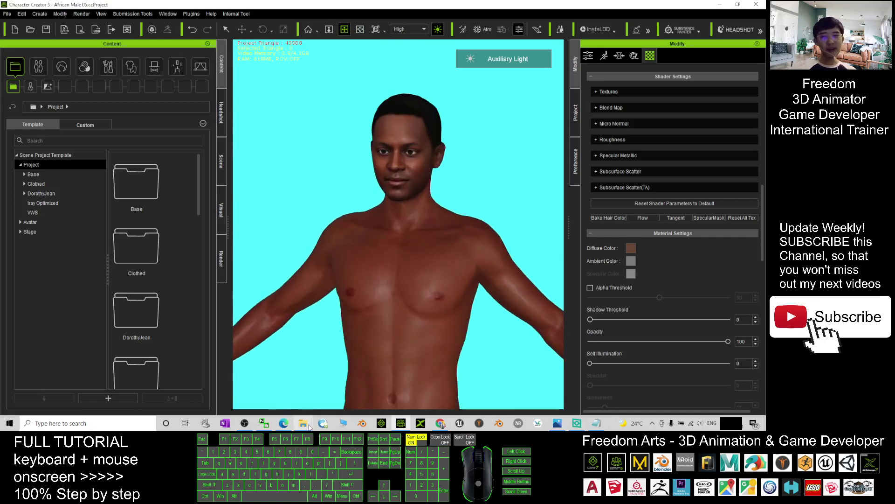
click(308, 426)
click(264, 403)
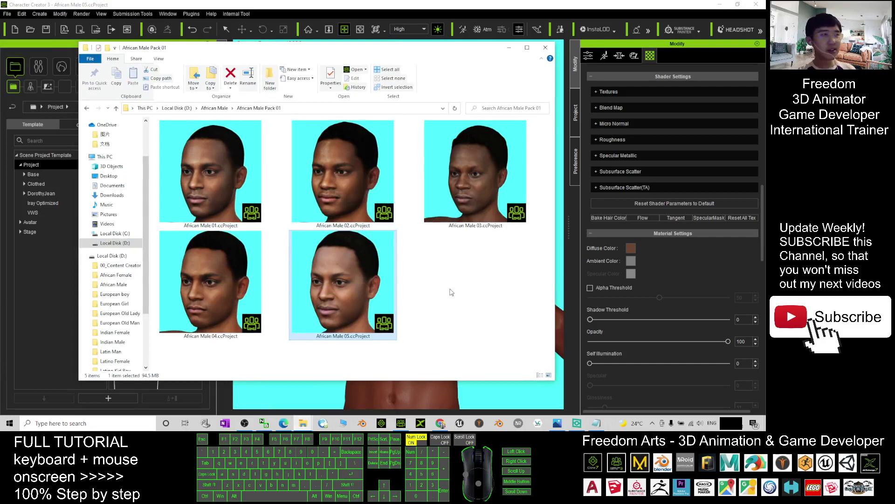
click(474, 7)
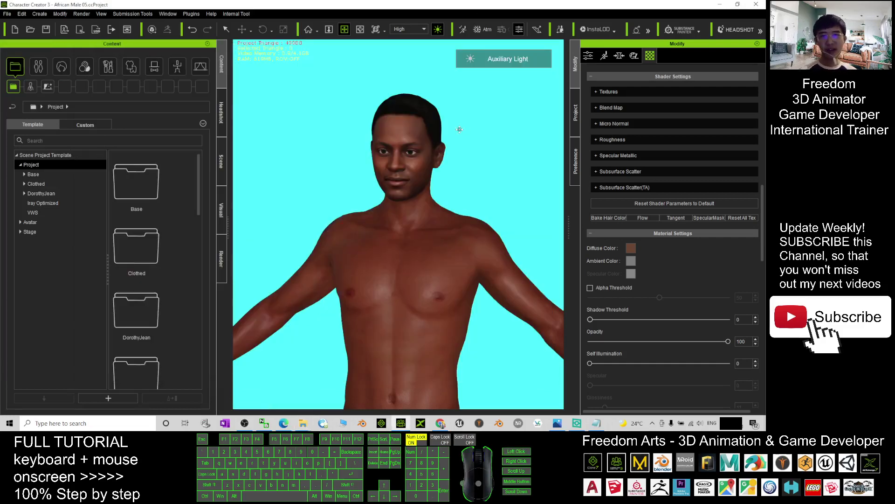
drag(460, 132, 445, 135)
click(445, 135)
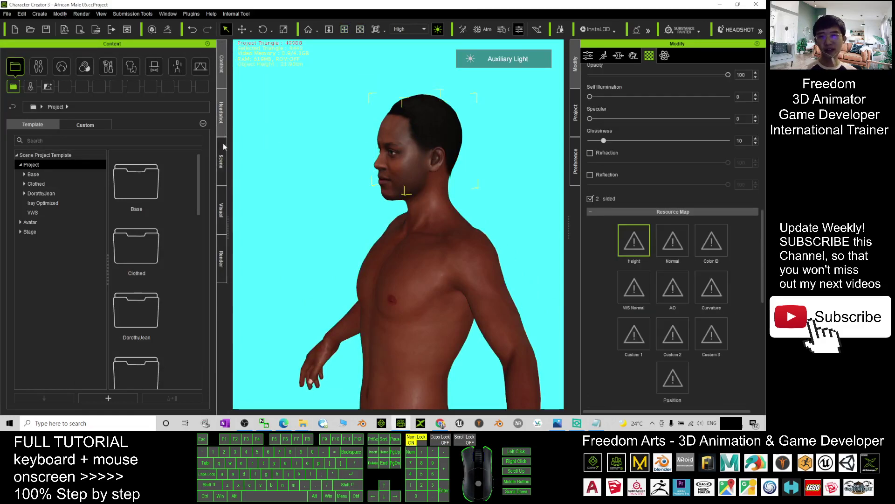
click(226, 171)
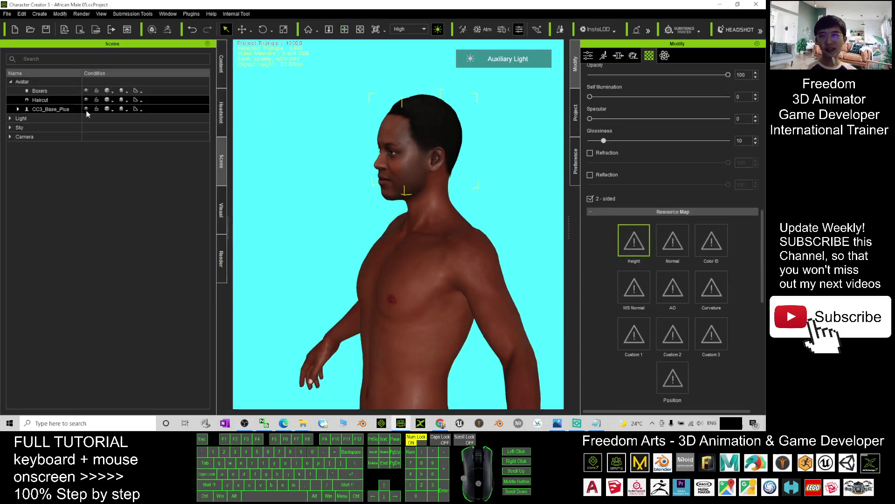
click(91, 103)
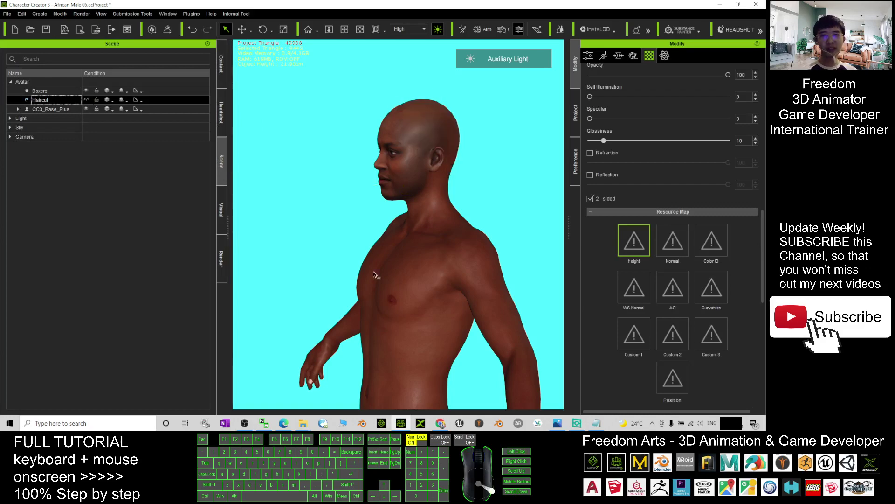
drag(373, 275, 354, 280)
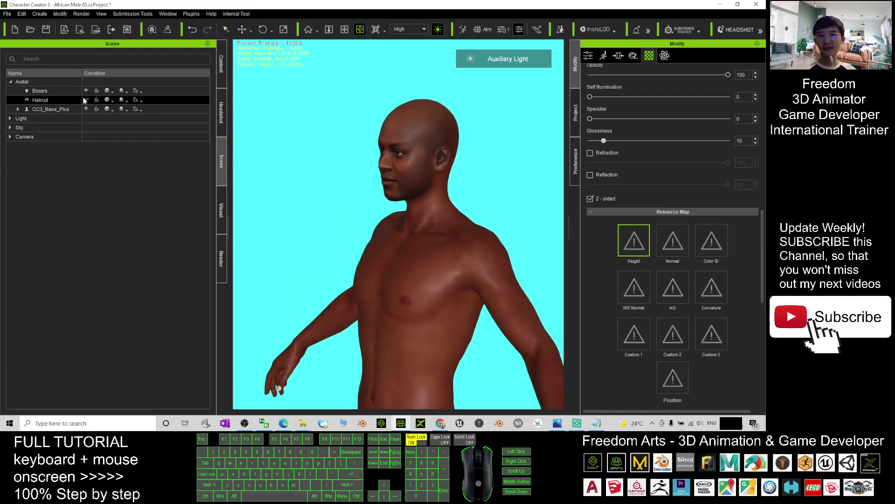
click(86, 100)
drag(290, 196, 264, 94)
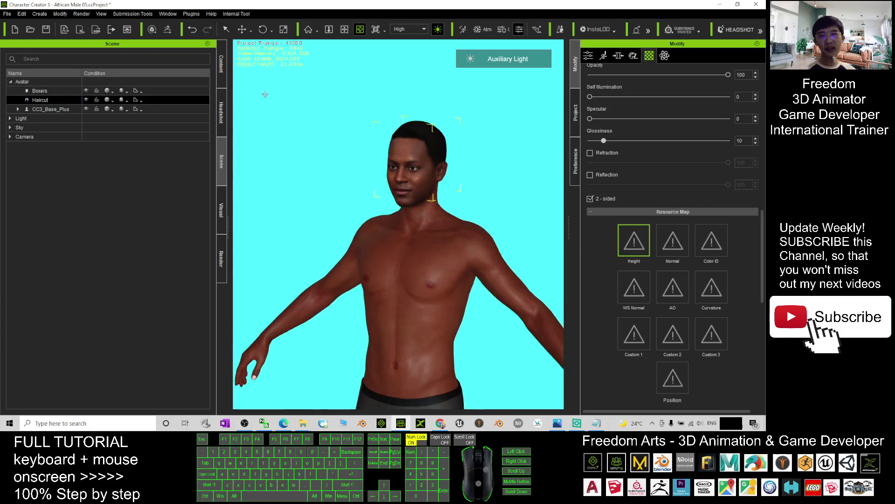
click(221, 64)
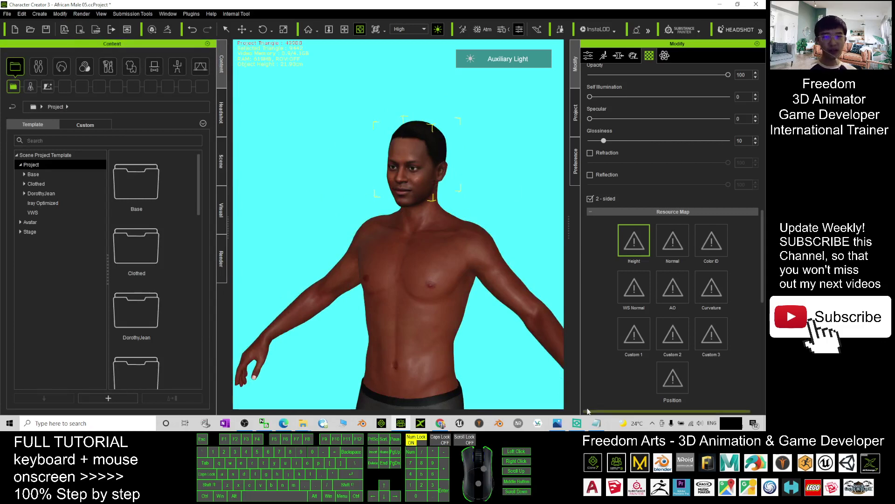
mouse_move(534, 383)
mouse_down()
mouse_move(301, 248)
mouse_move(580, 388)
mouse_up()
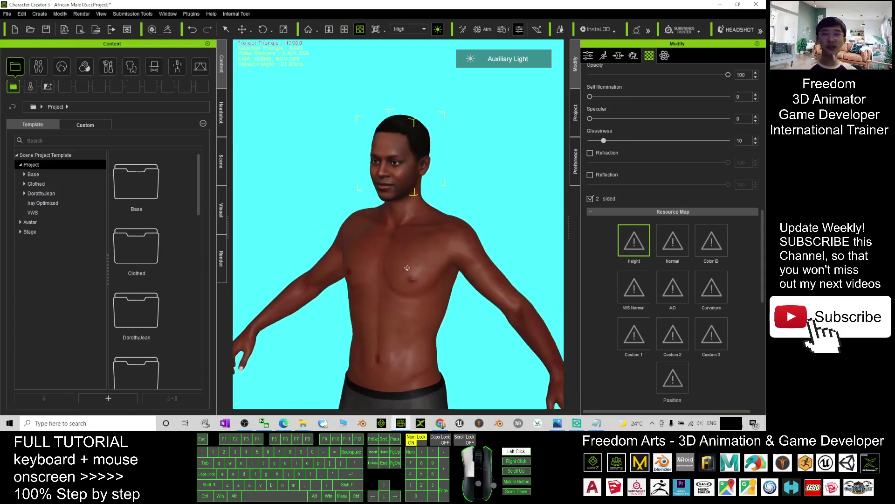
click(600, 427)
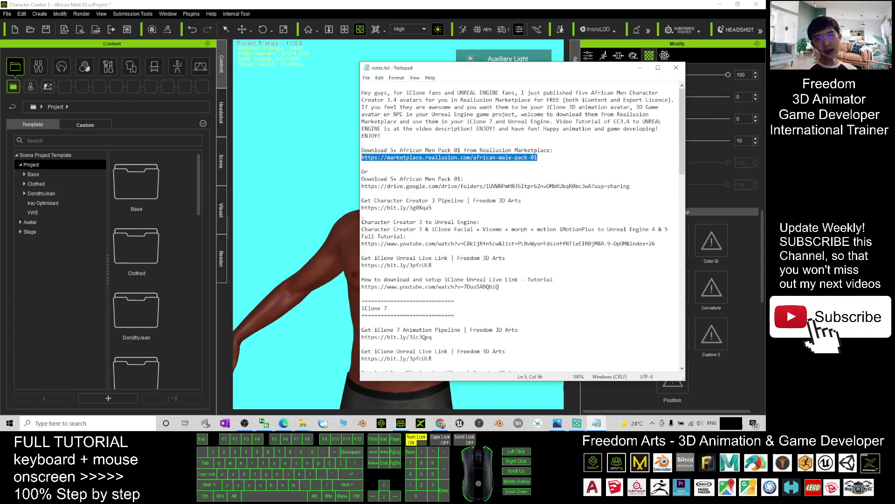
drag(362, 222, 479, 223)
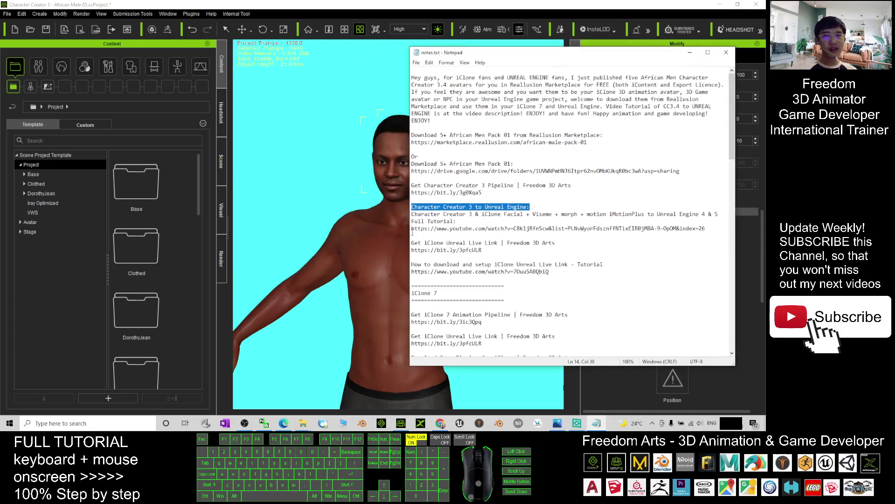
drag(412, 229, 710, 229)
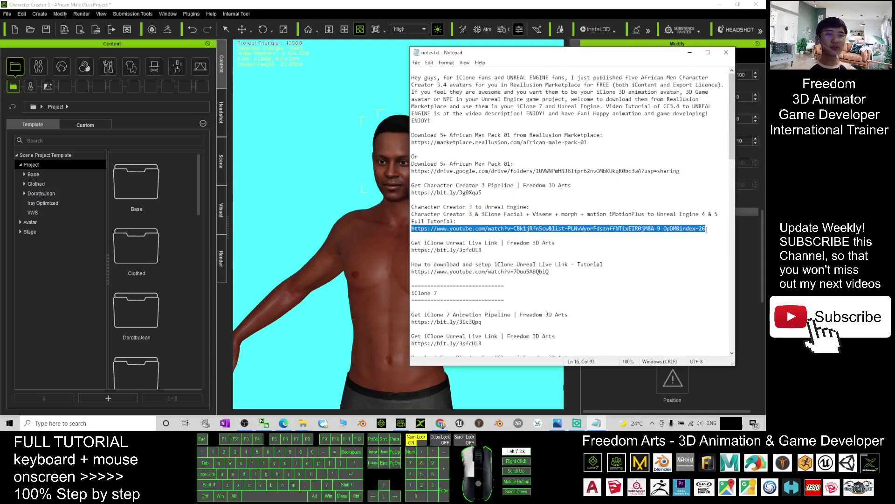
click(377, 4)
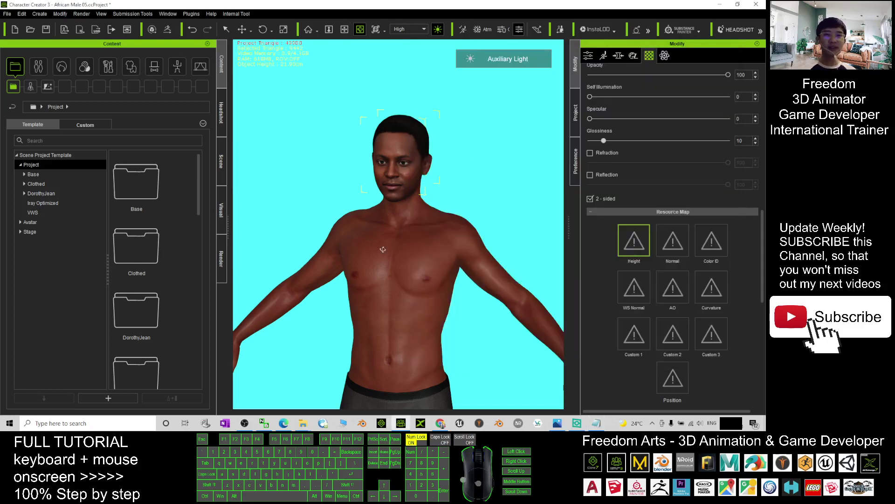
mouse_move(383, 250)
mouse_down()
mouse_move(530, 254)
mouse_move(462, 214)
mouse_up()
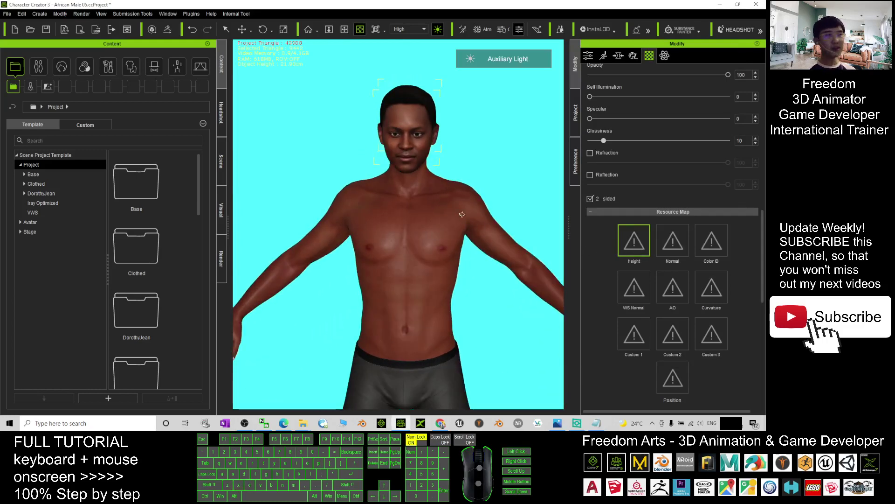
key(x)
mouse_move(459, 205)
mouse_down()
mouse_move(465, 226)
mouse_move(363, 214)
mouse_move(467, 183)
mouse_up()
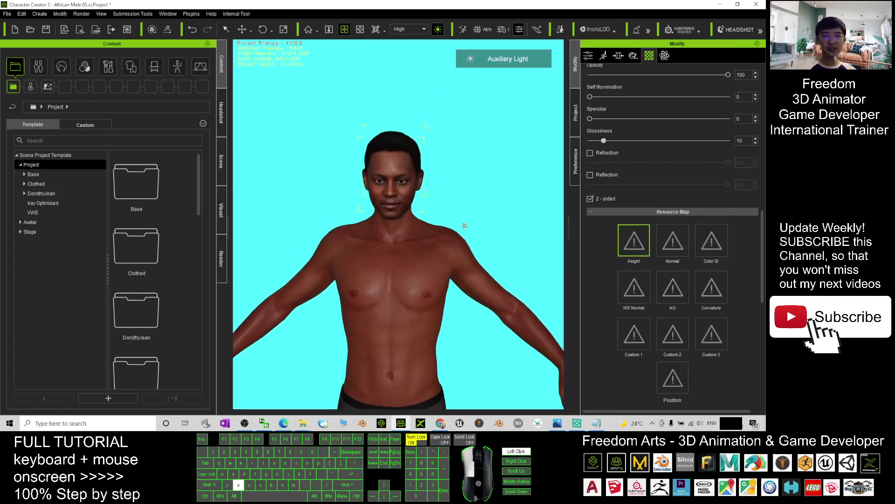
key(z)
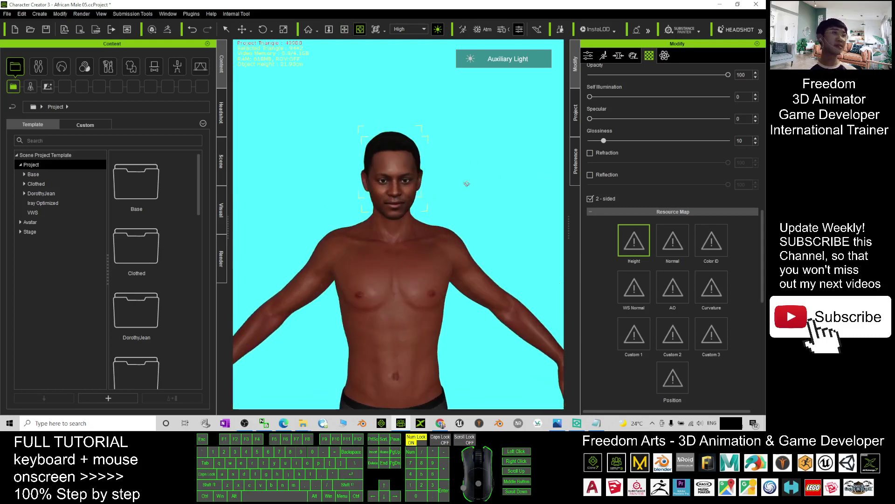
click(556, 423)
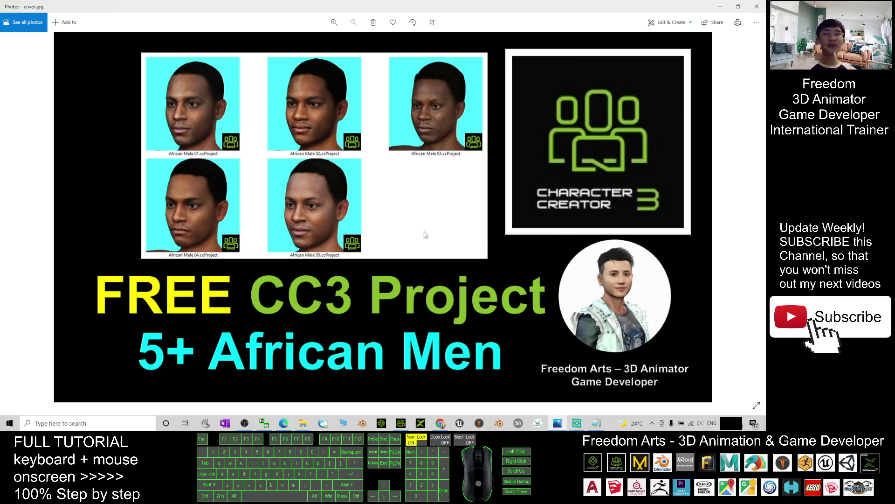
click(401, 423)
mouse_move(415, 218)
mouse_down()
mouse_move(242, 274)
mouse_move(387, 261)
mouse_up()
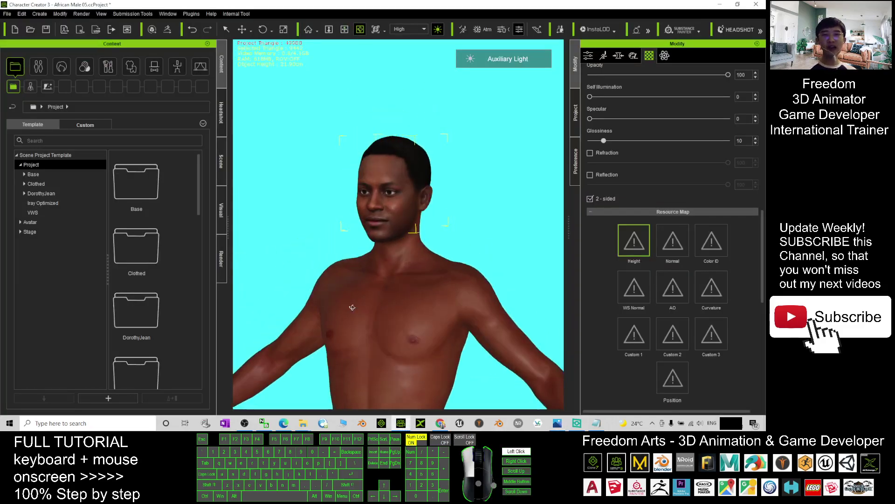
scroll(388, 261, up, 2)
scroll(394, 252, up, 2)
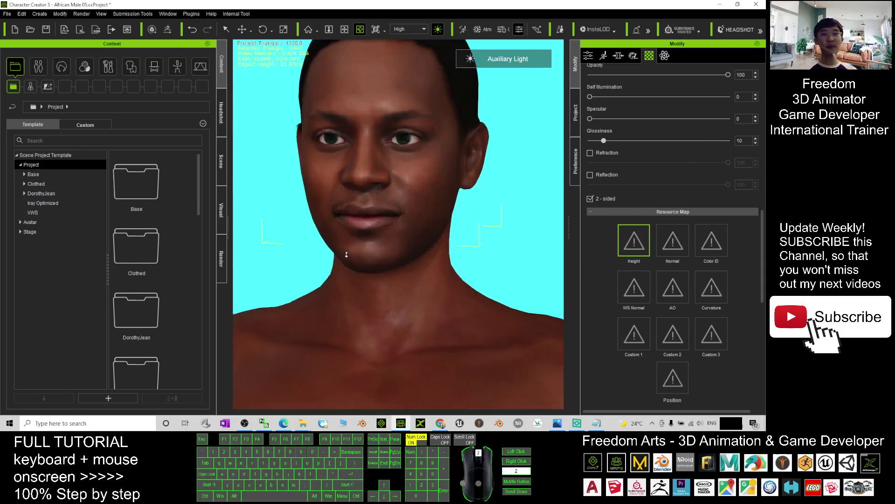
scroll(394, 252, up, 2)
drag(394, 252, 427, 297)
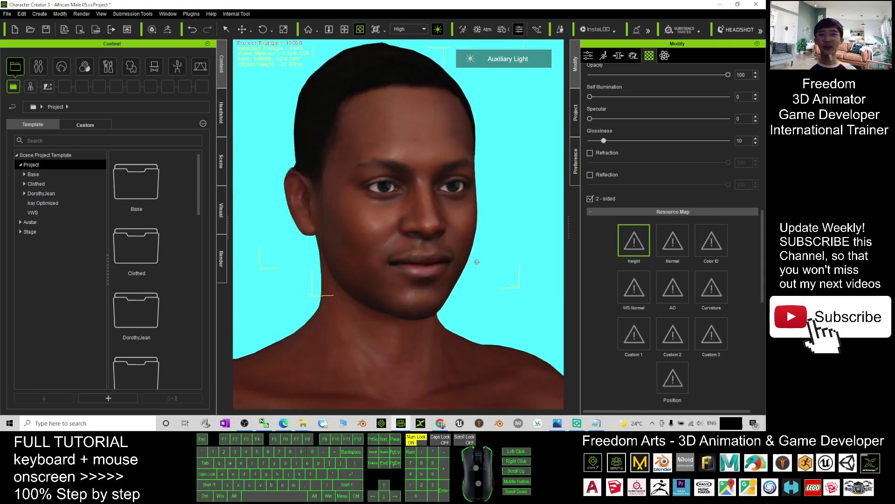
drag(534, 251, 428, 257)
scroll(438, 265, down, 3)
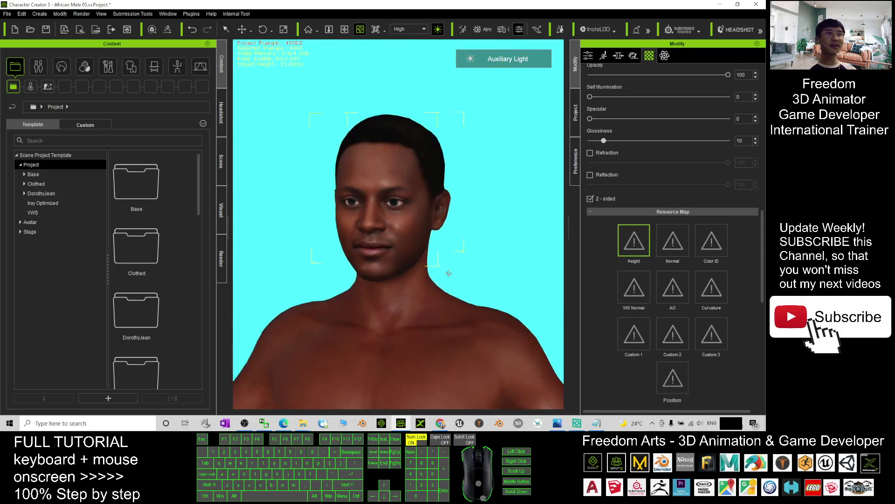
scroll(432, 263, down, 2)
scroll(457, 208, down, 1)
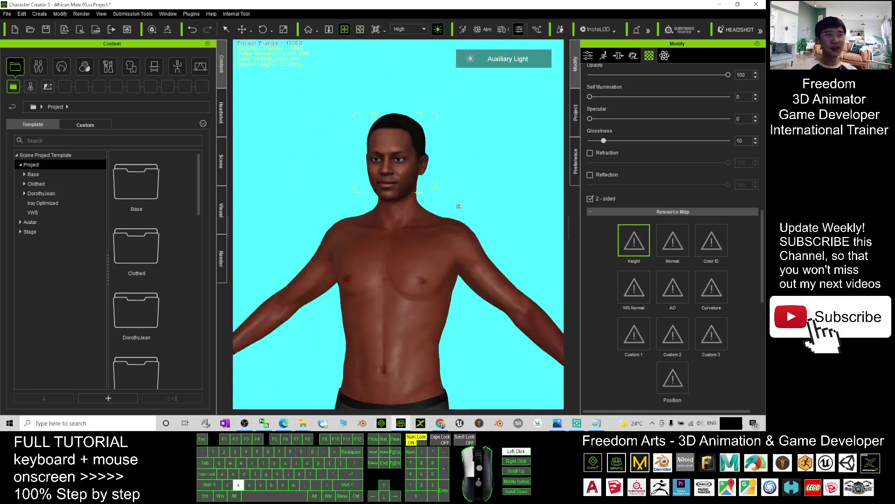
scroll(456, 208, down, 1)
scroll(461, 223, down, 1)
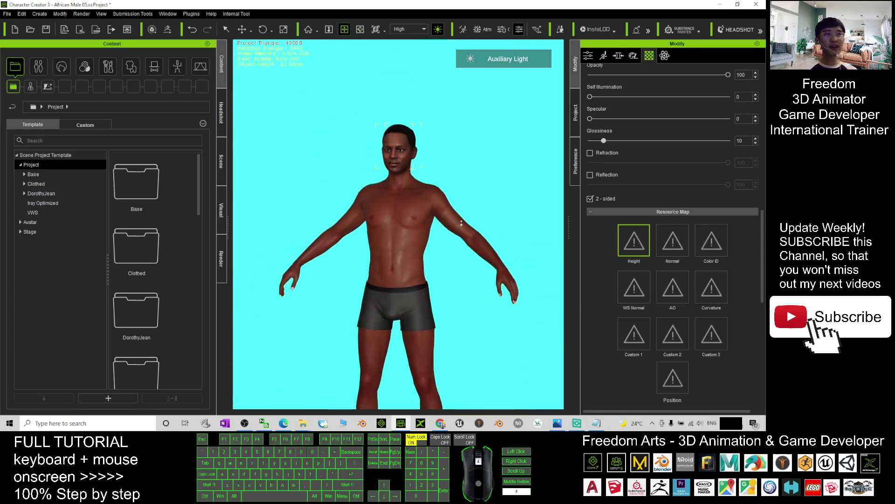
scroll(462, 223, down, 2)
scroll(354, 205, down, 1)
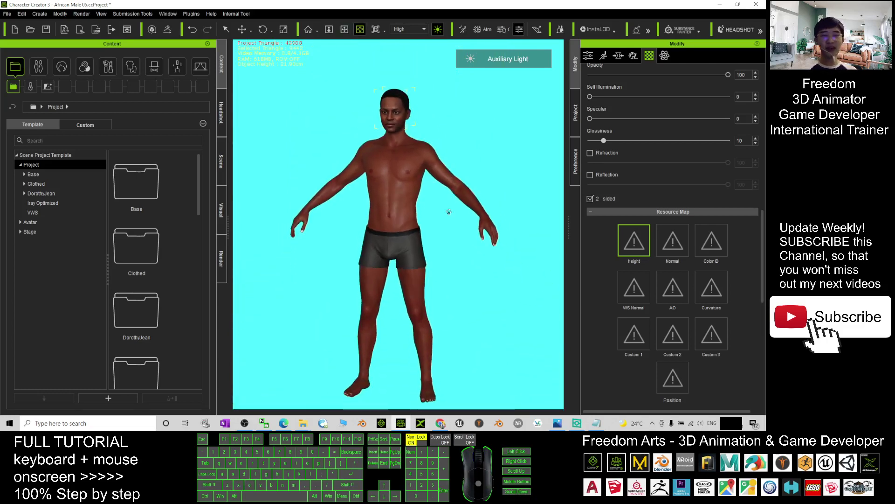